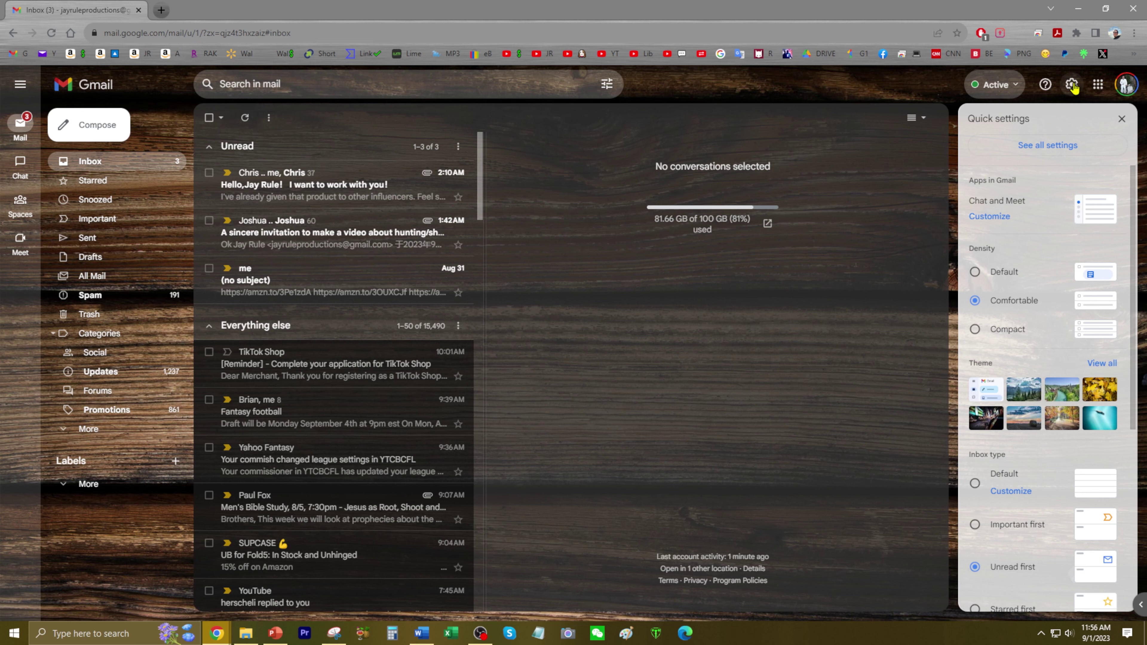
Enable Auto-advance in Gmail's advanced settings and save the changes
click(1058, 148)
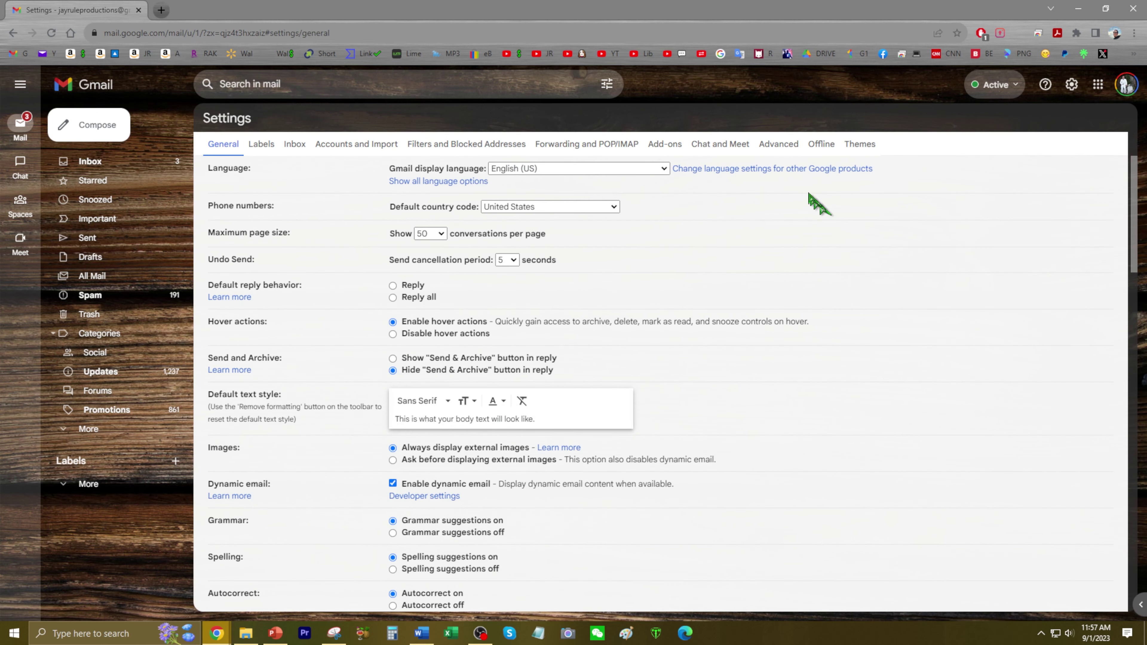
click(782, 146)
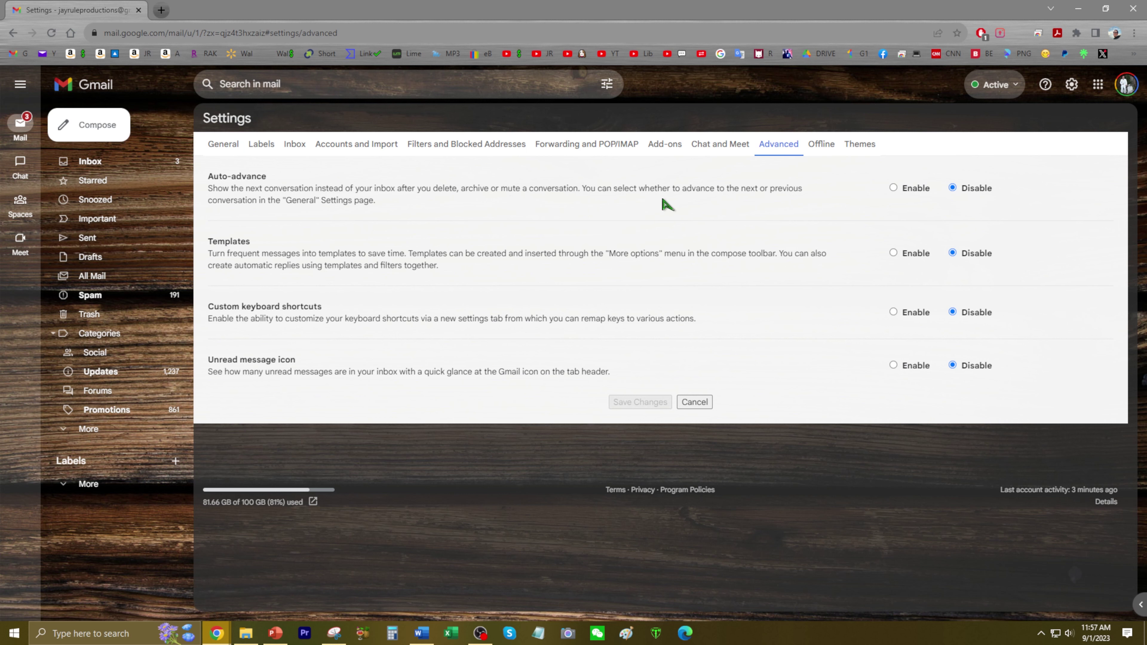
click(920, 189)
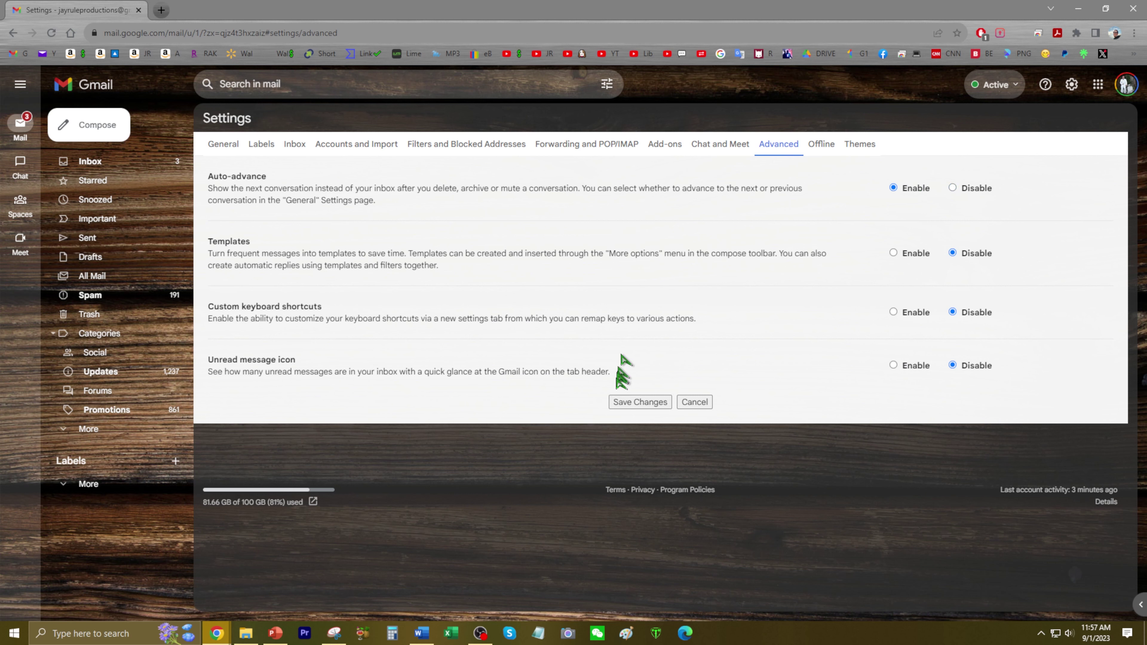
click(620, 402)
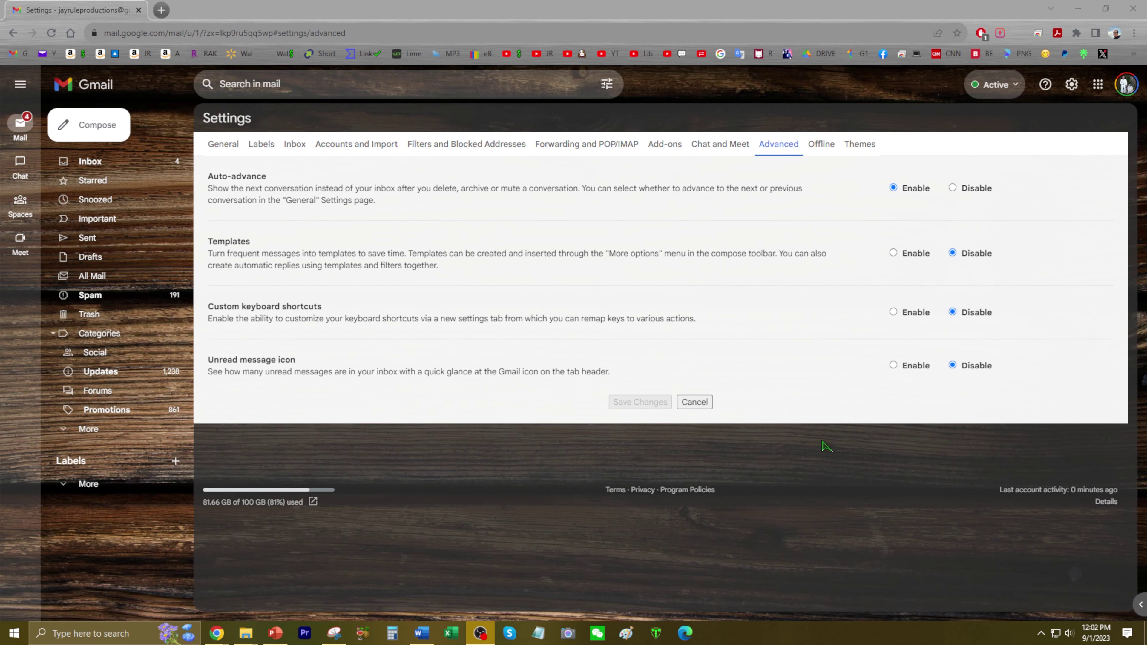
Set Auto-advance in the general settings to "Go to the next (newer) conversation" and save the changes
click(226, 145)
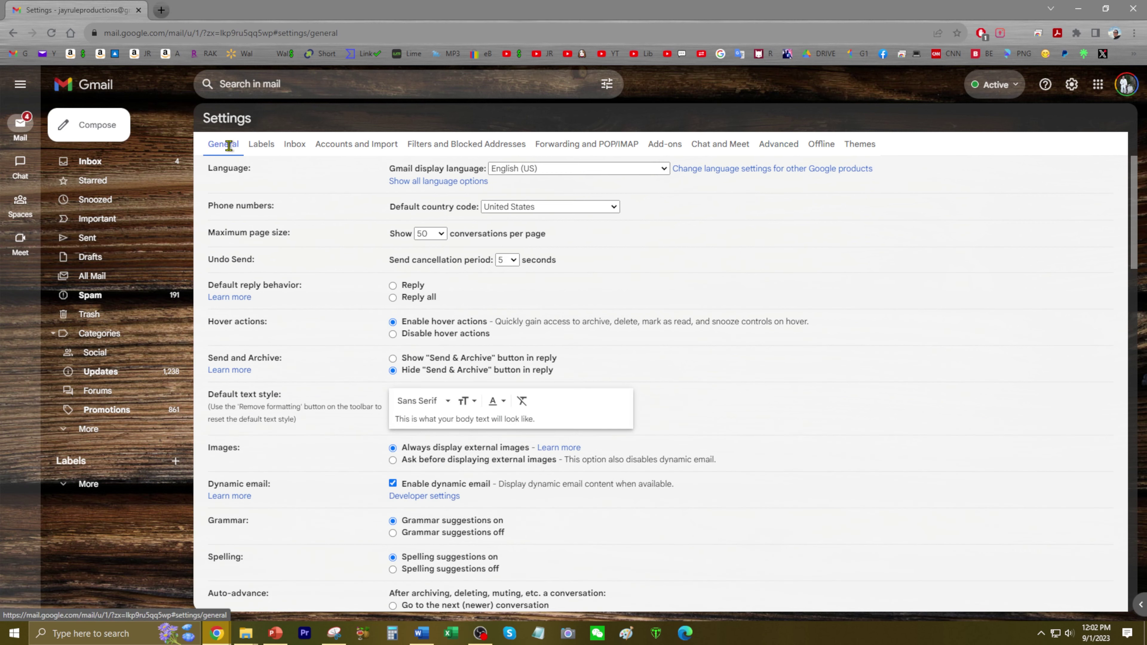
scroll(694, 387, down, 3)
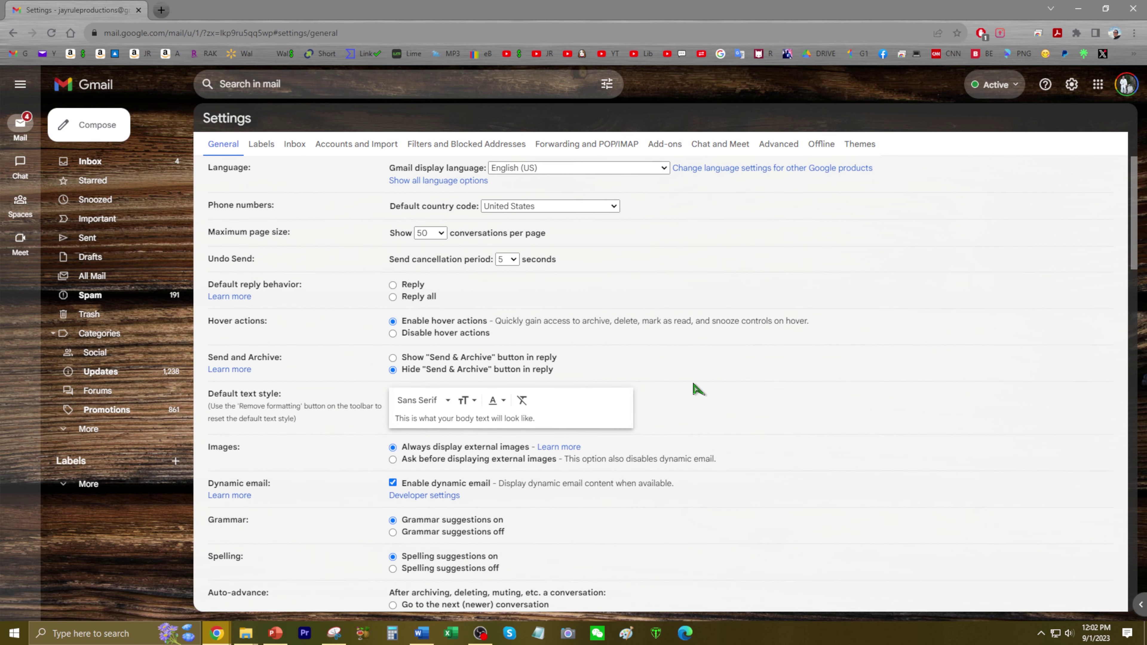
scroll(695, 388, down, 2)
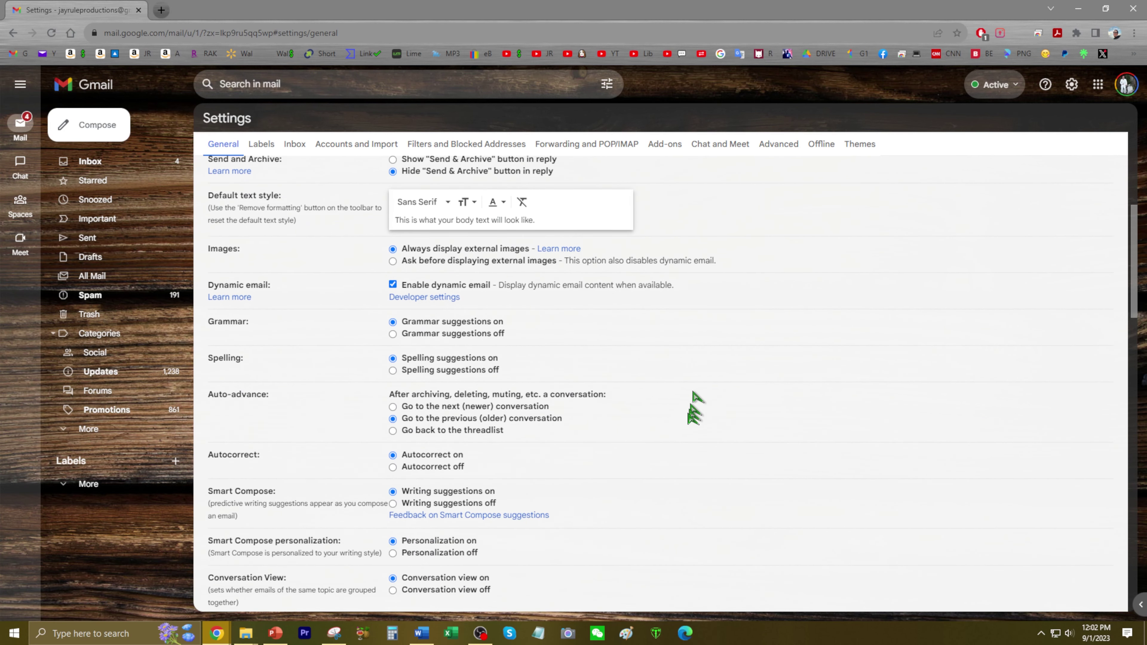
scroll(420, 397, down, 3)
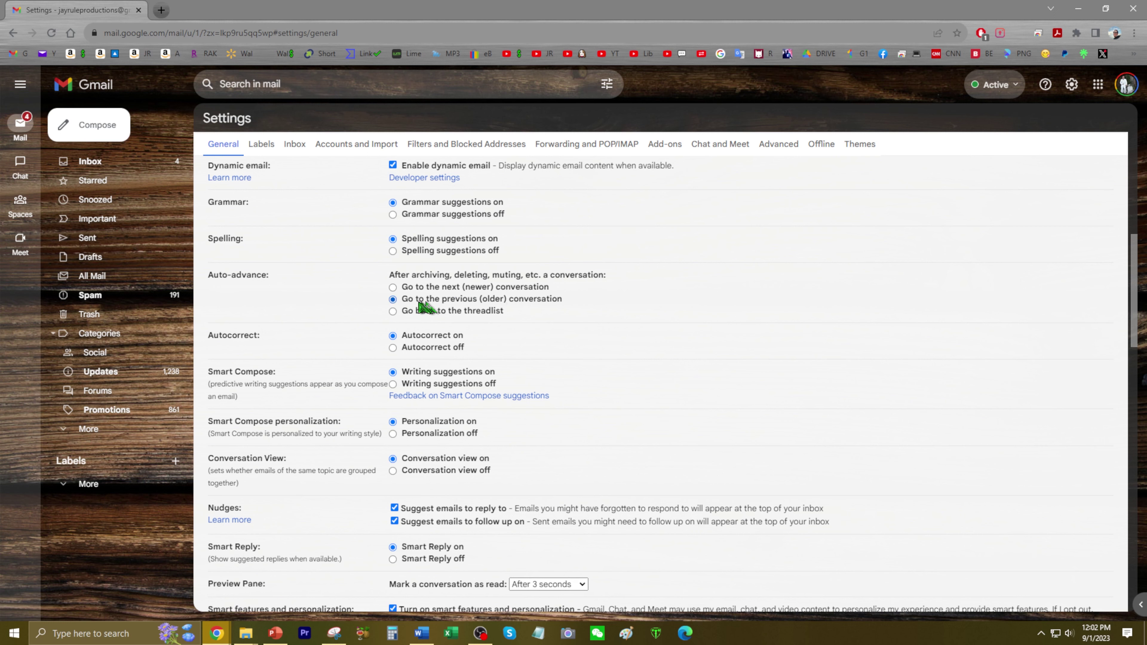
click(393, 287)
scroll(519, 271, down, 5)
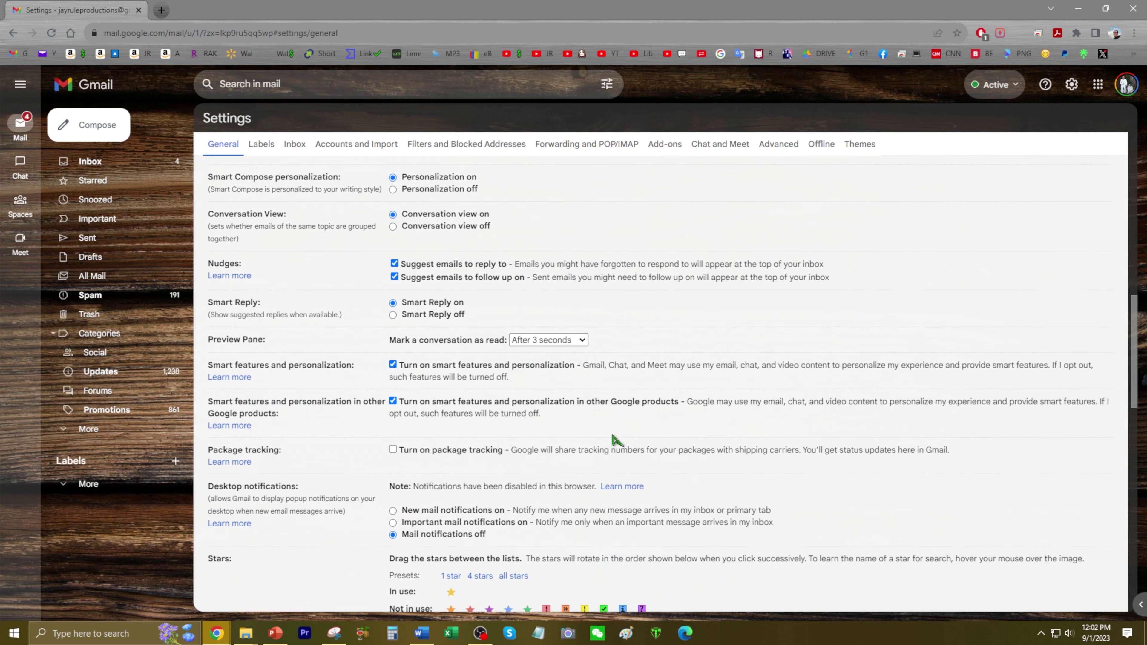
scroll(617, 440, down, 6)
scroll(615, 440, down, 10)
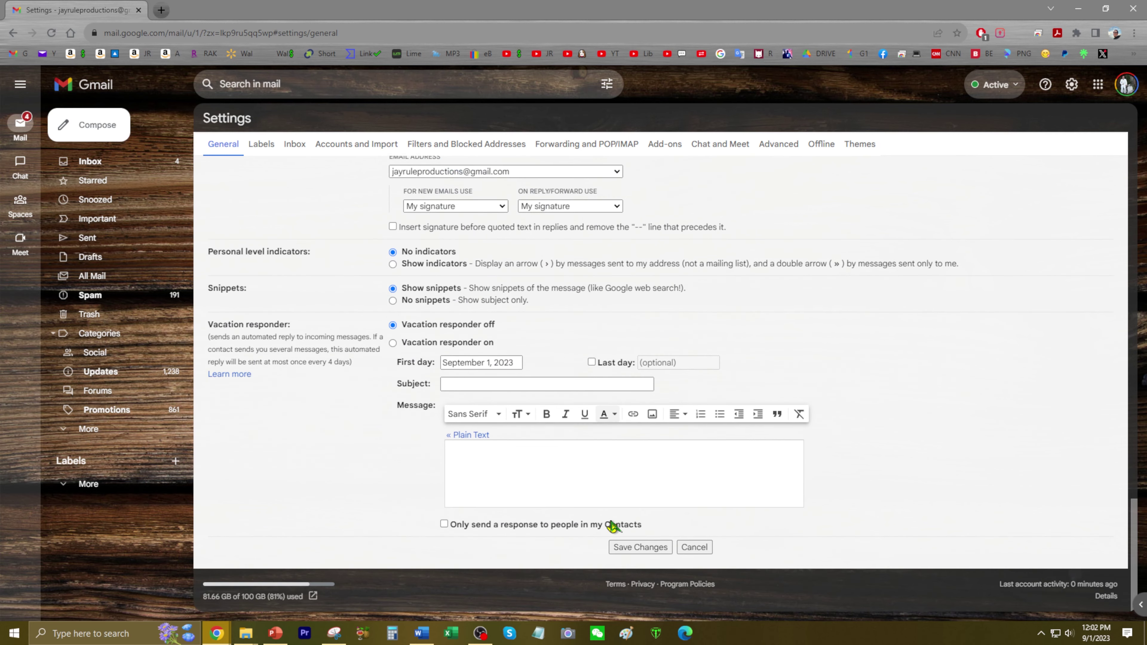
click(627, 547)
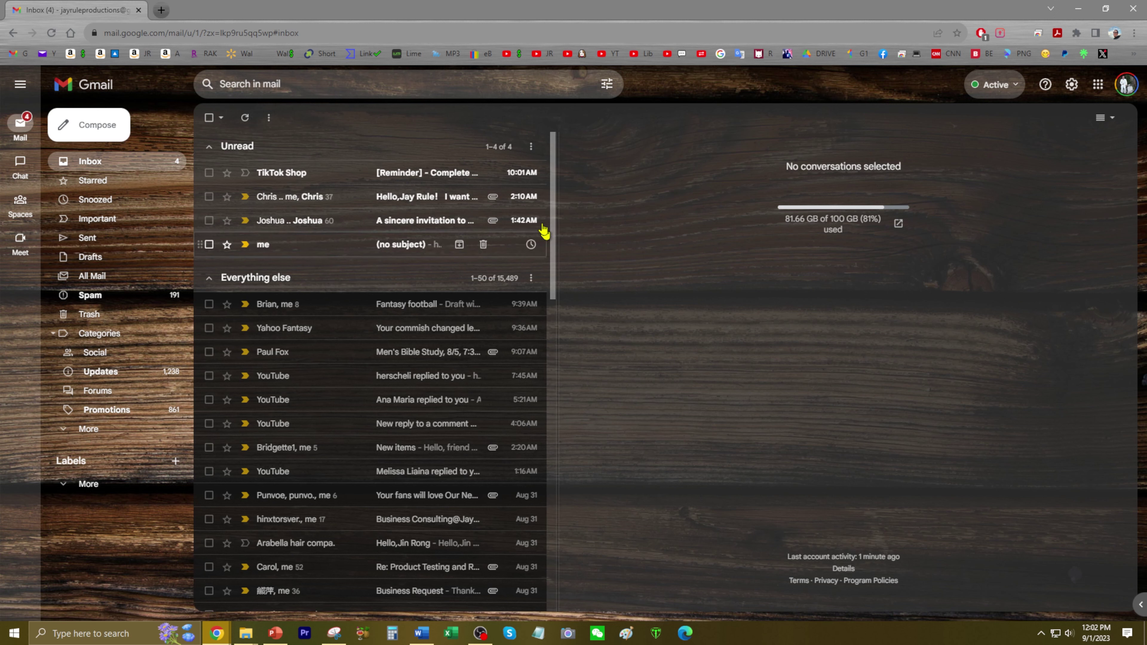
Open the unread TikTok Shop reminder email and delete it
click(368, 180)
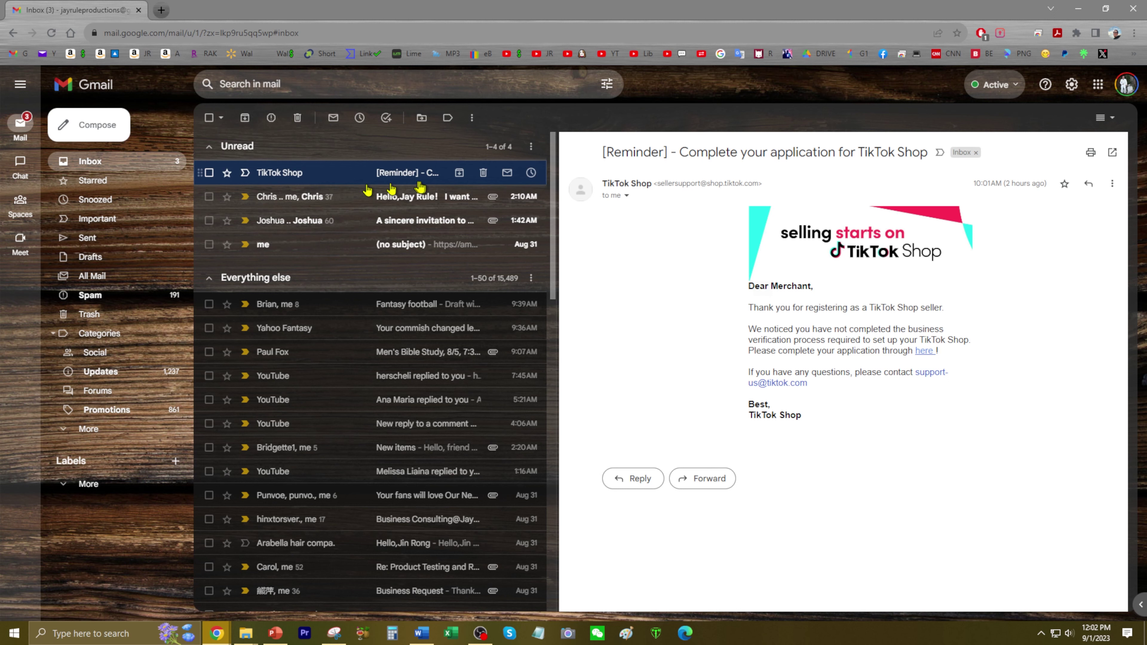
click(296, 119)
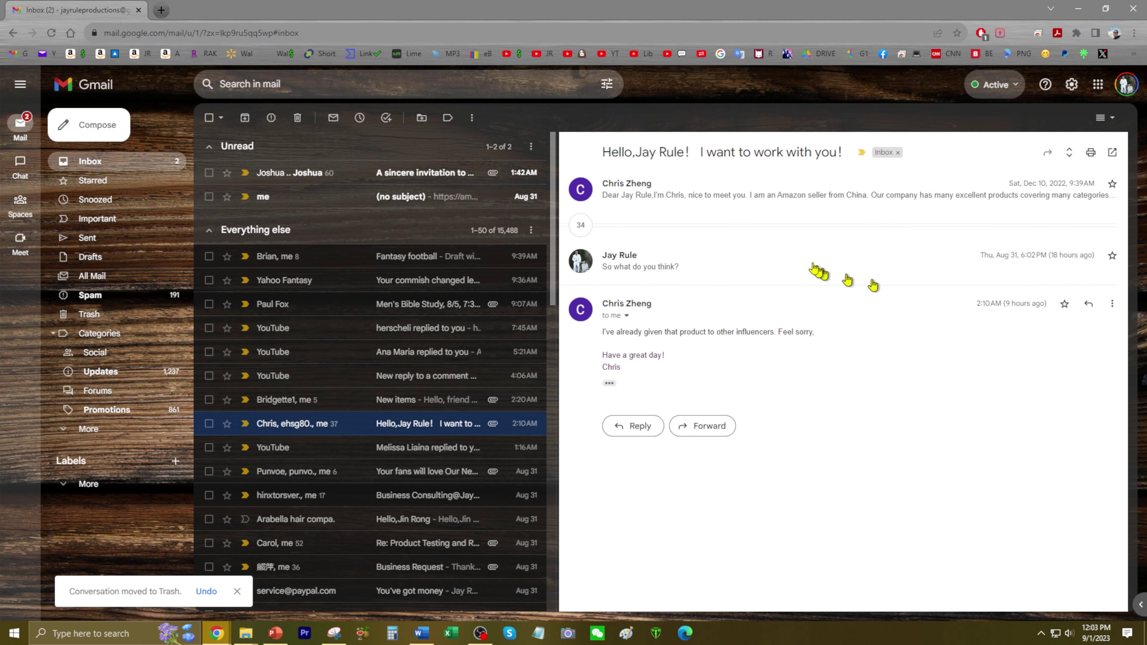
Enable Templates in the advanced settings and save the changes
click(1072, 85)
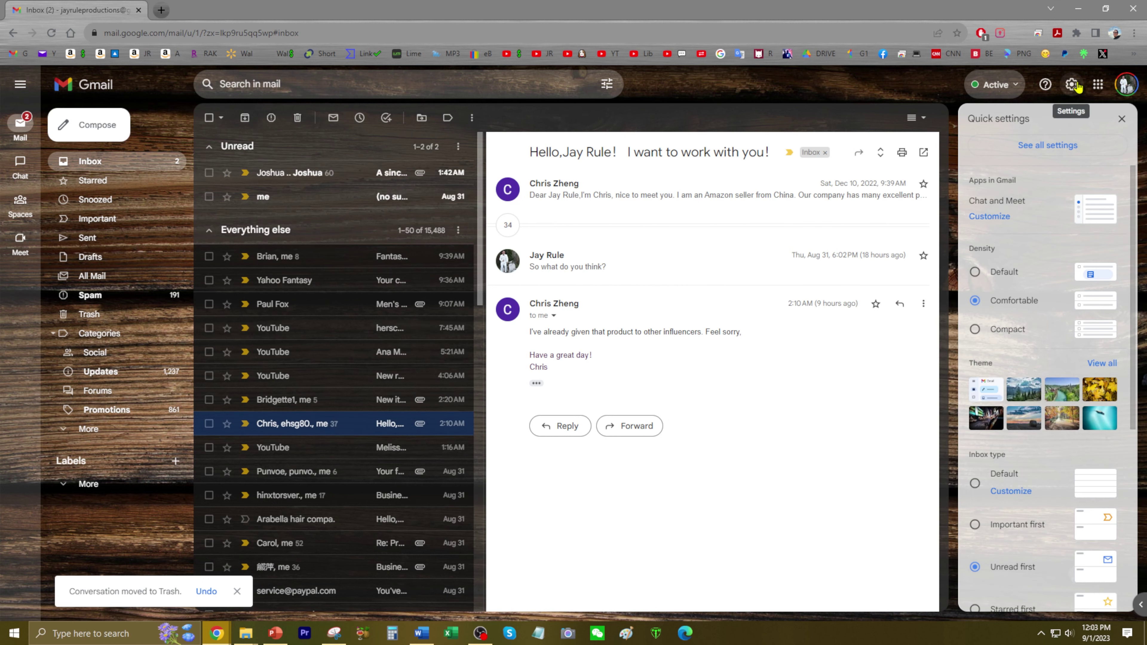
click(1047, 145)
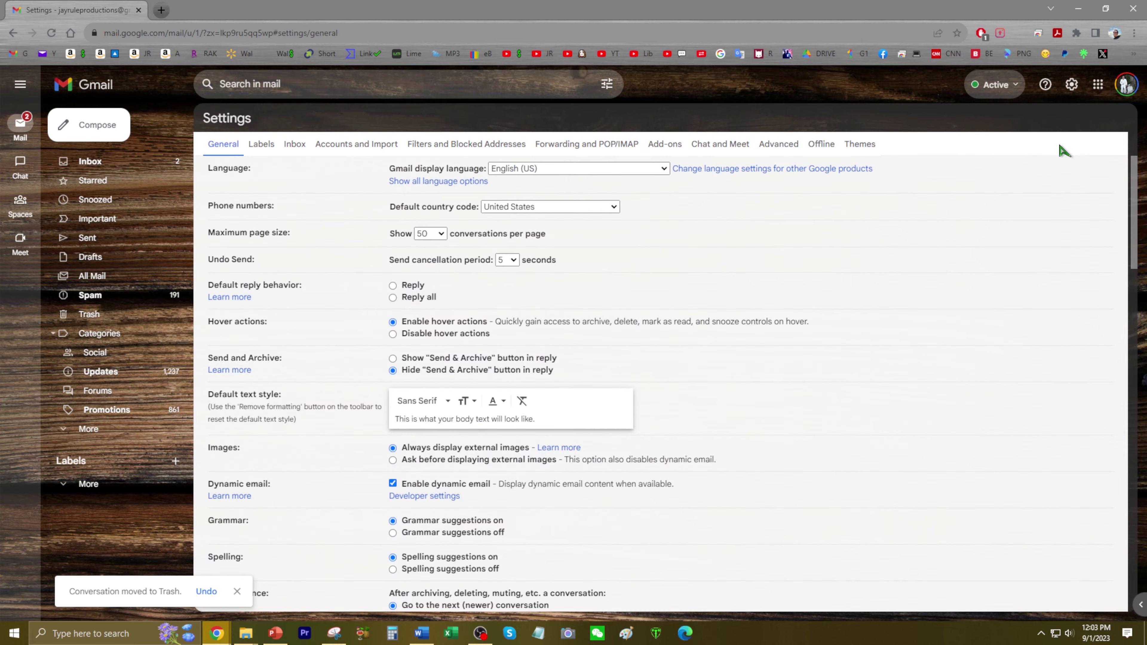
click(791, 145)
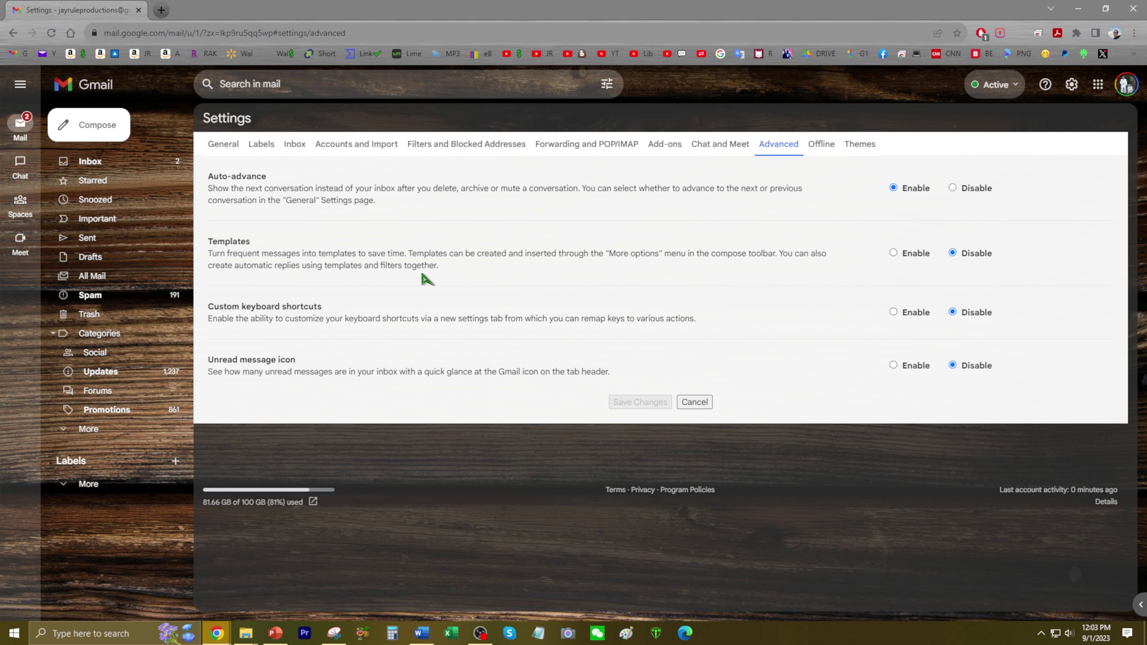
click(895, 253)
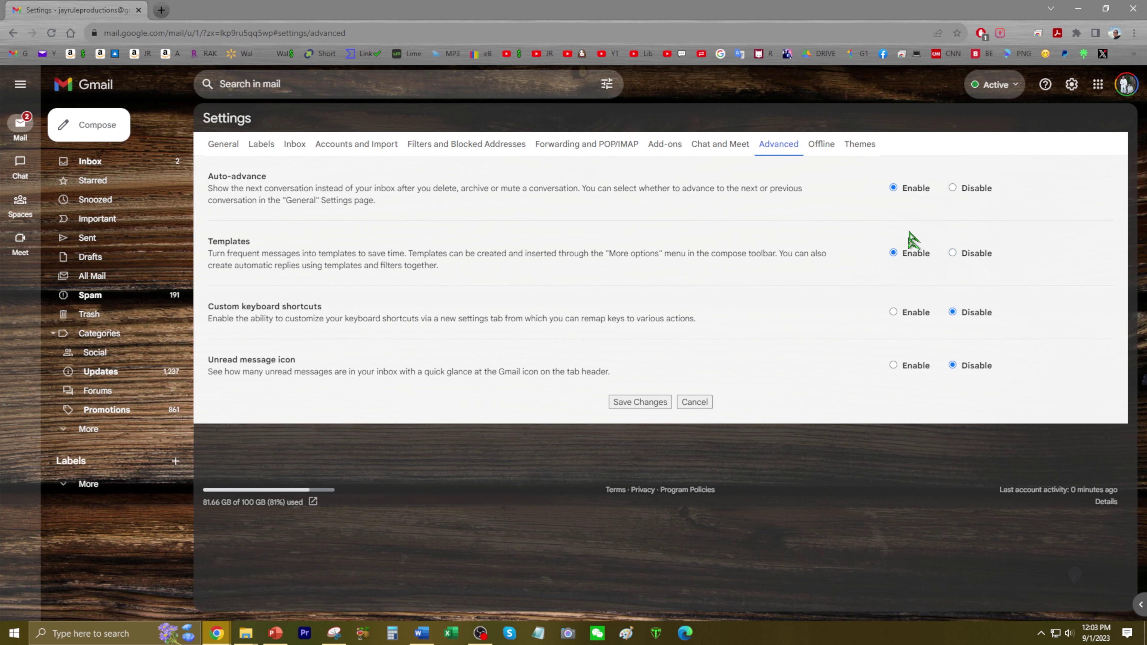
click(633, 408)
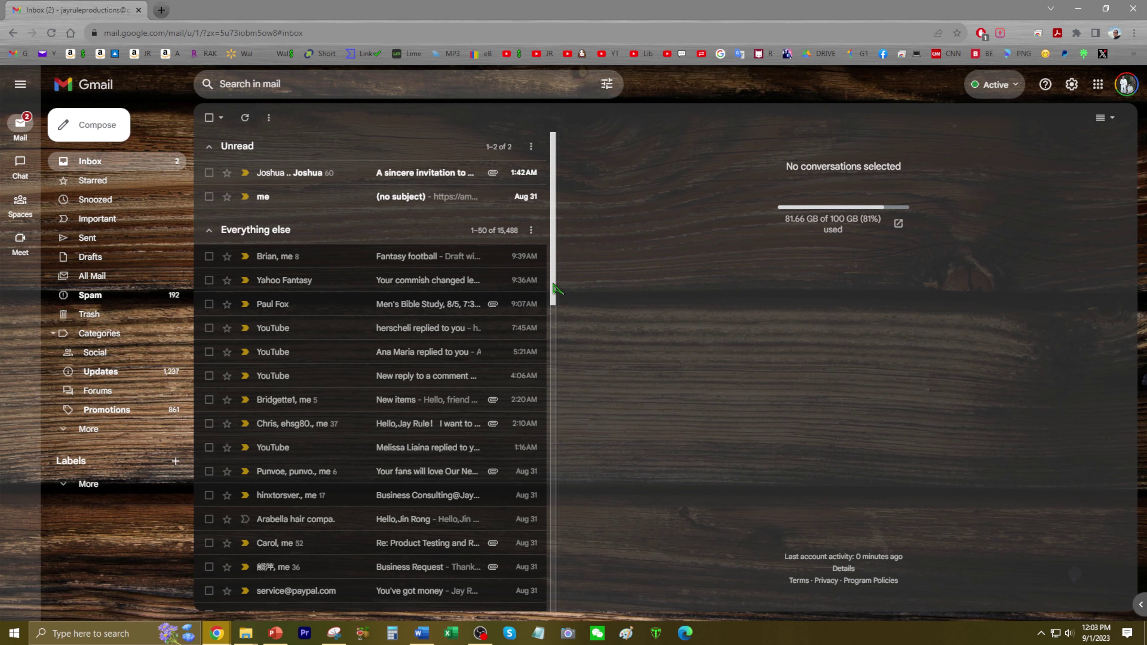
Draft a reply to the unread no-subject email reading "Thank you for your email offer. I am not interested in the partnership."
click(405, 205)
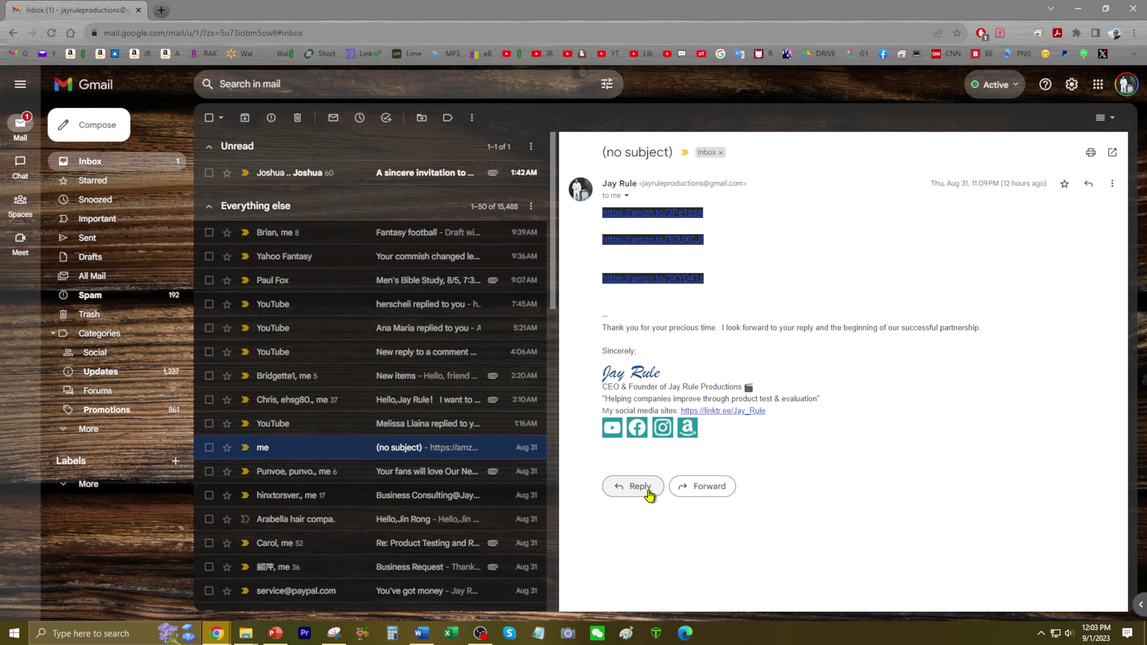
click(640, 486)
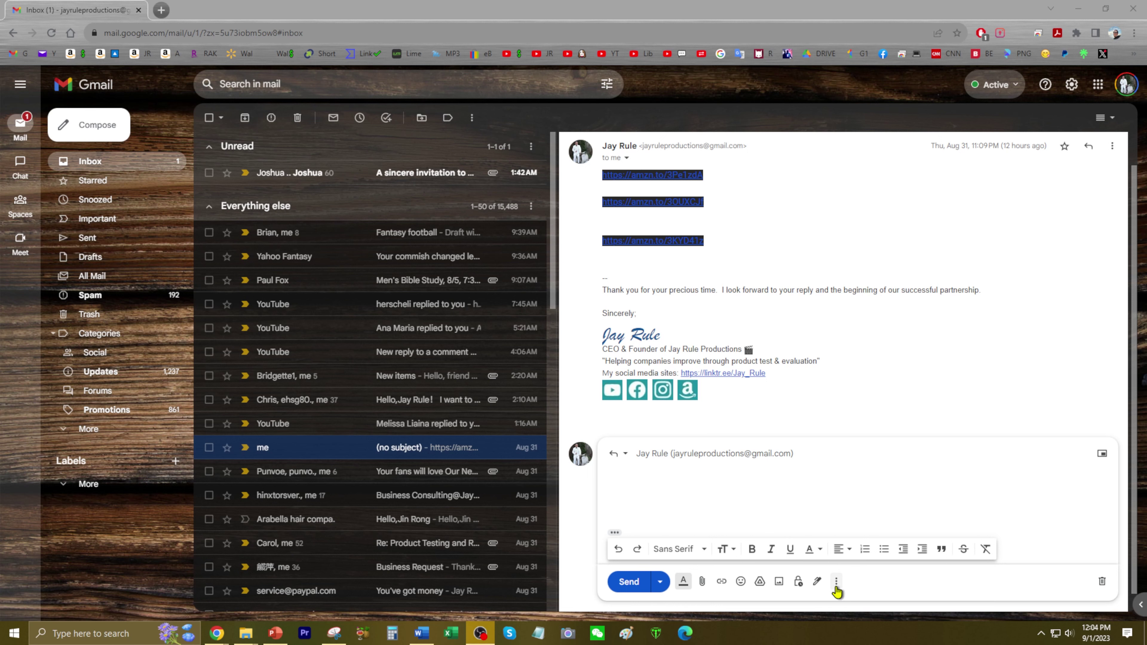
click(837, 583)
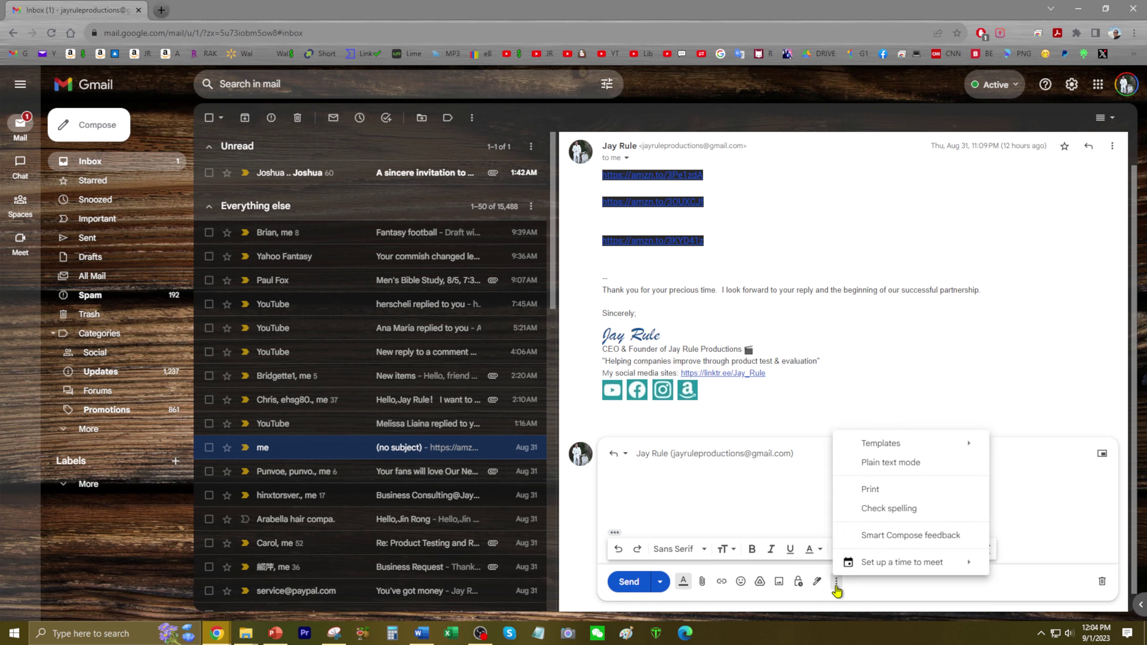
mouse_move(883, 450)
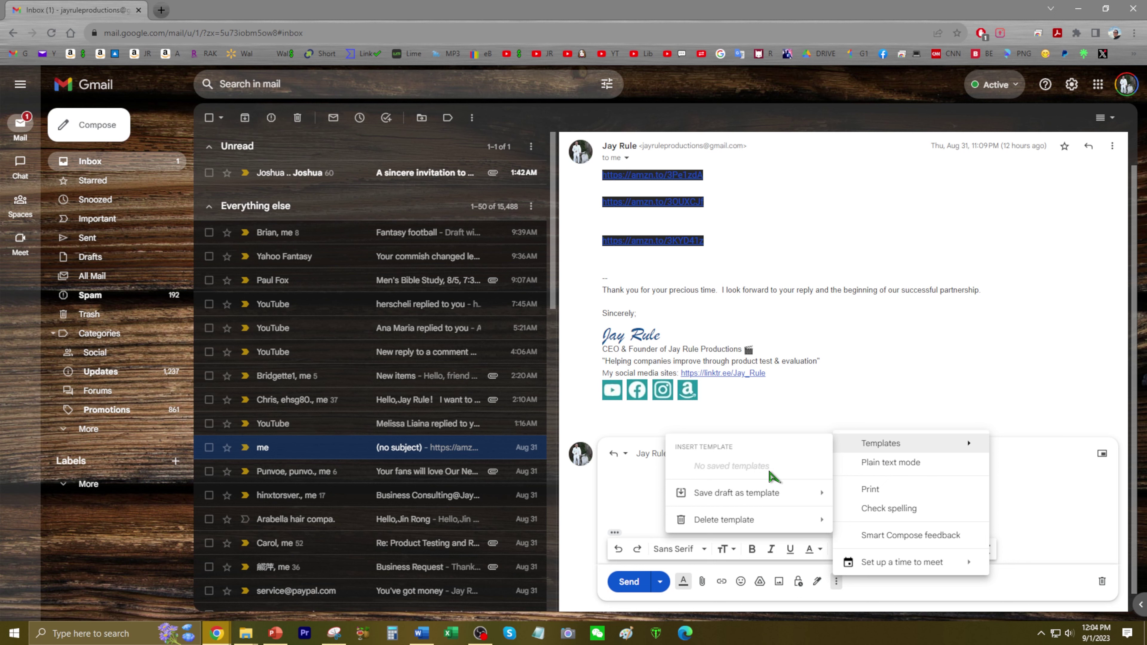
click(640, 479)
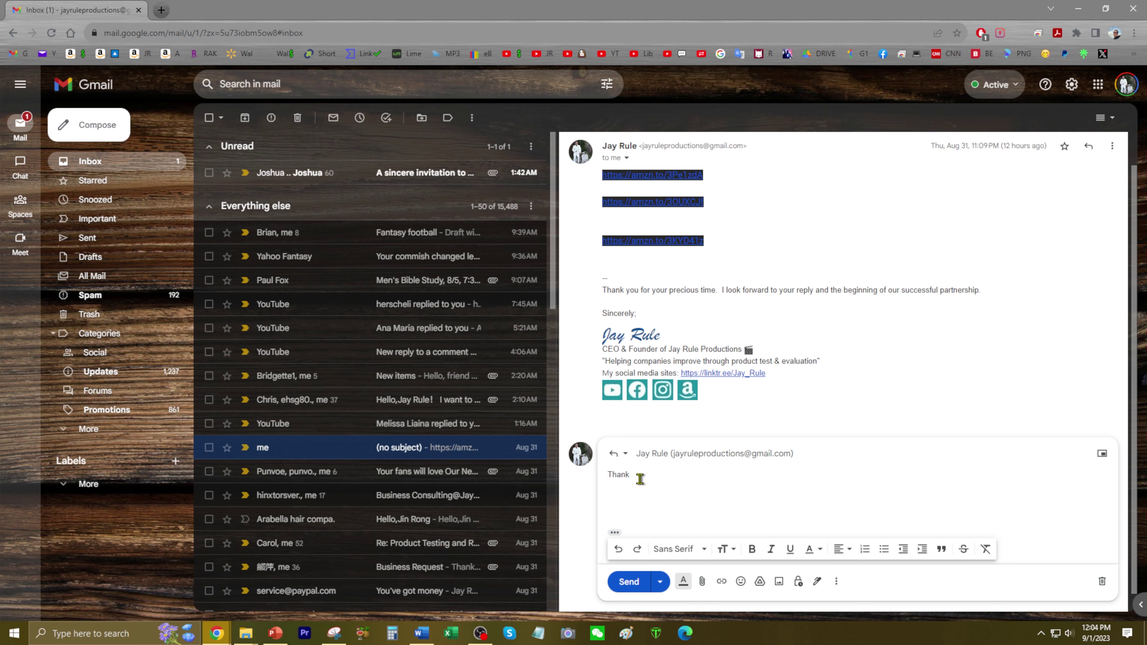
text(for your email offer. I am not interested in the p)
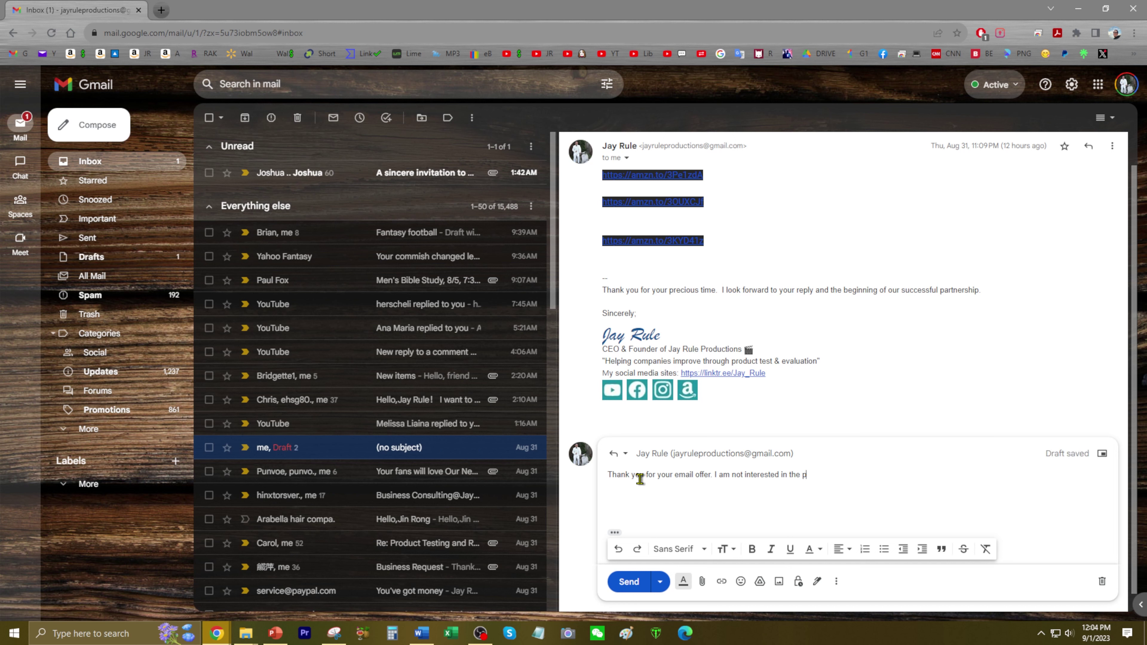
text(artnership.)
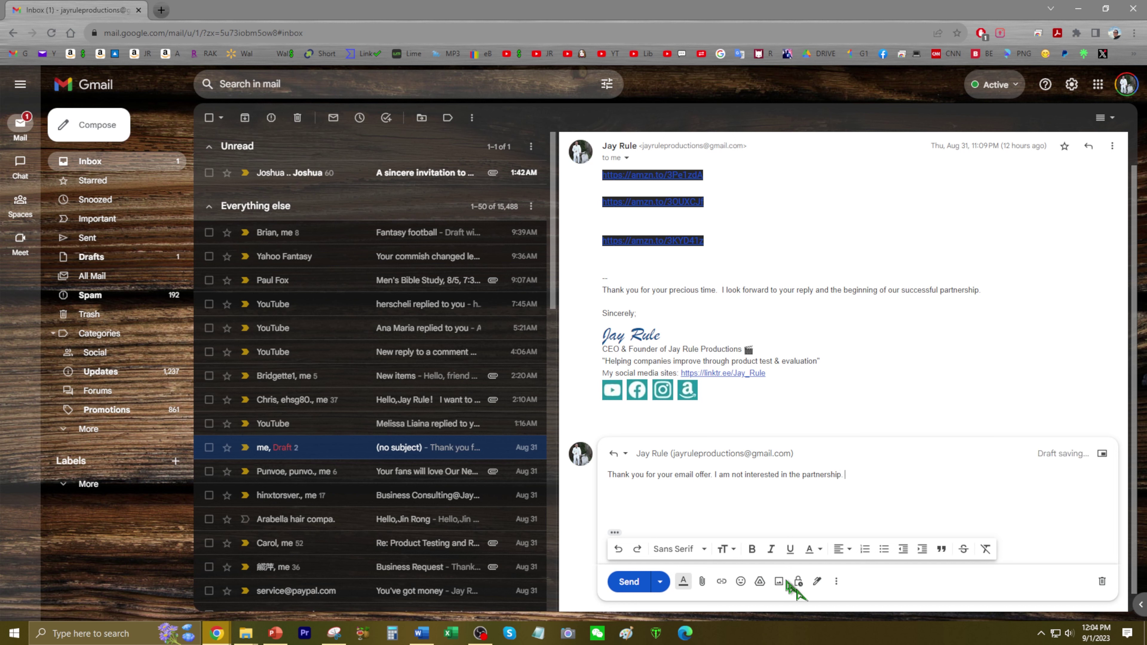
Save the reply draft as a new template named "Thank you companies not interested"
click(836, 584)
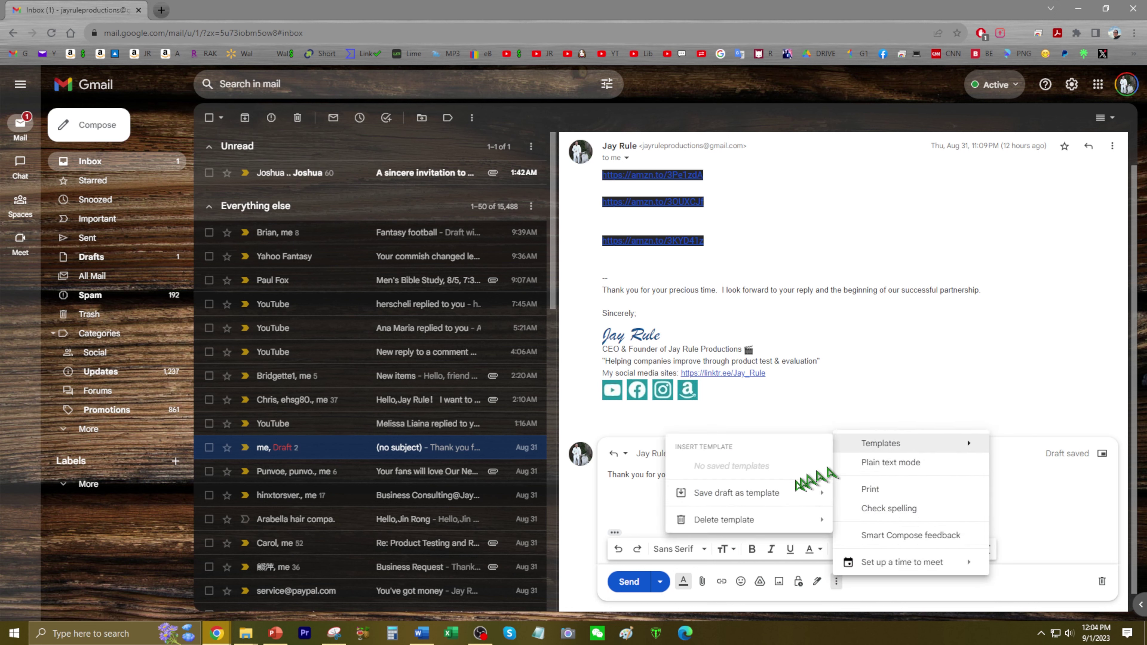
mouse_move(780, 497)
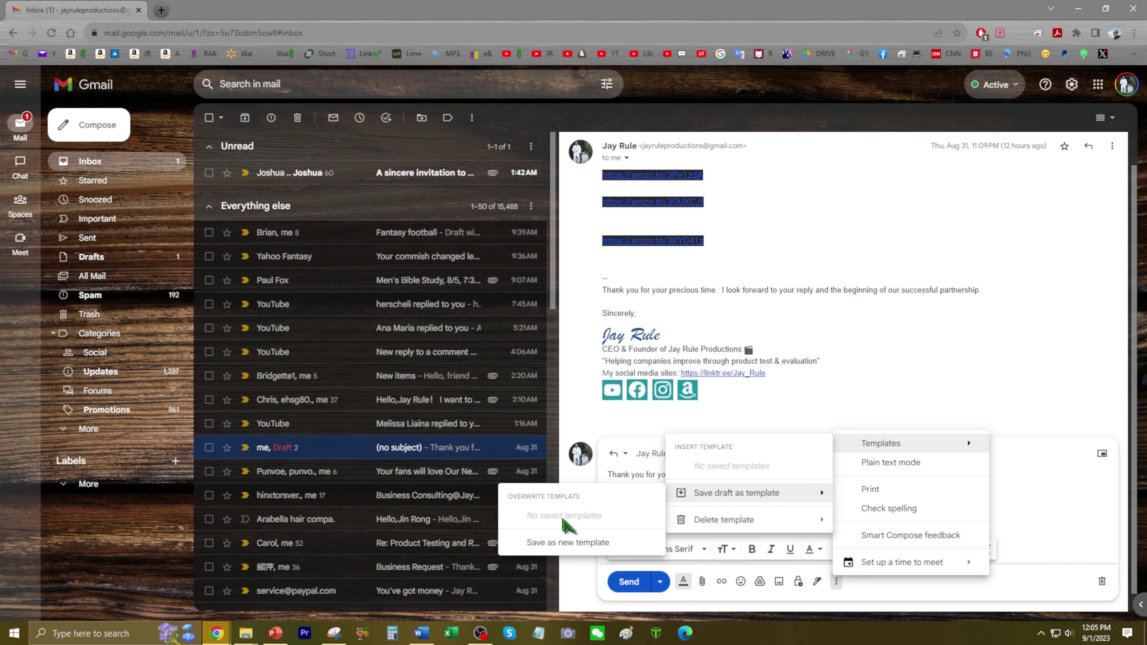
click(567, 542)
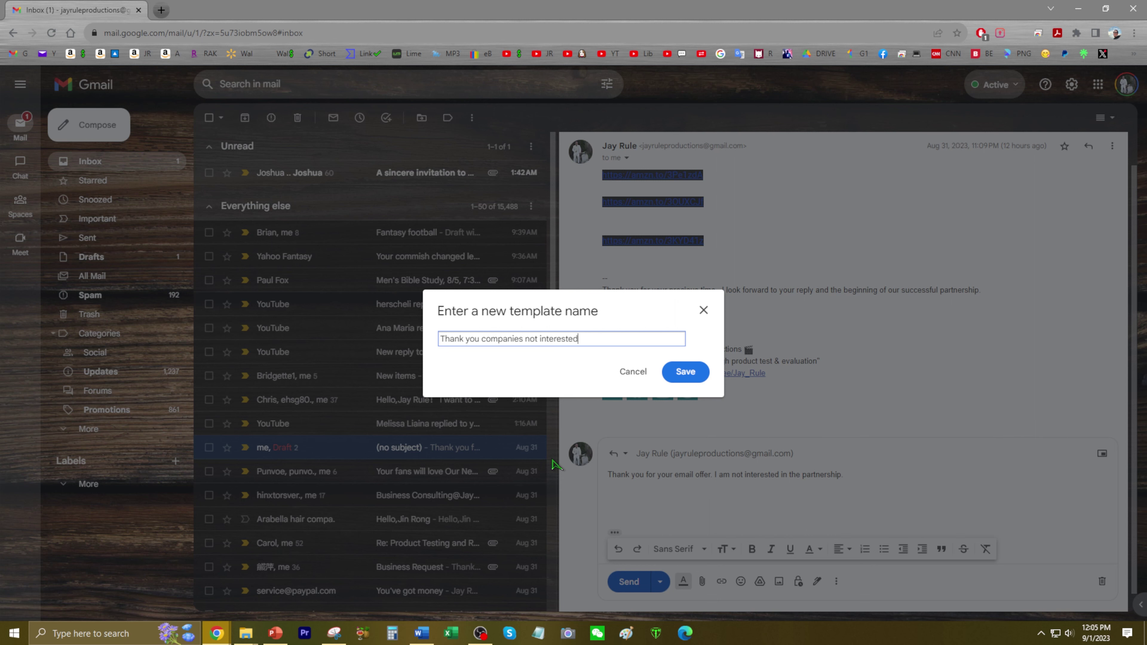
click(691, 373)
Clear the message text from the reply draft on the no-subject email
click(919, 454)
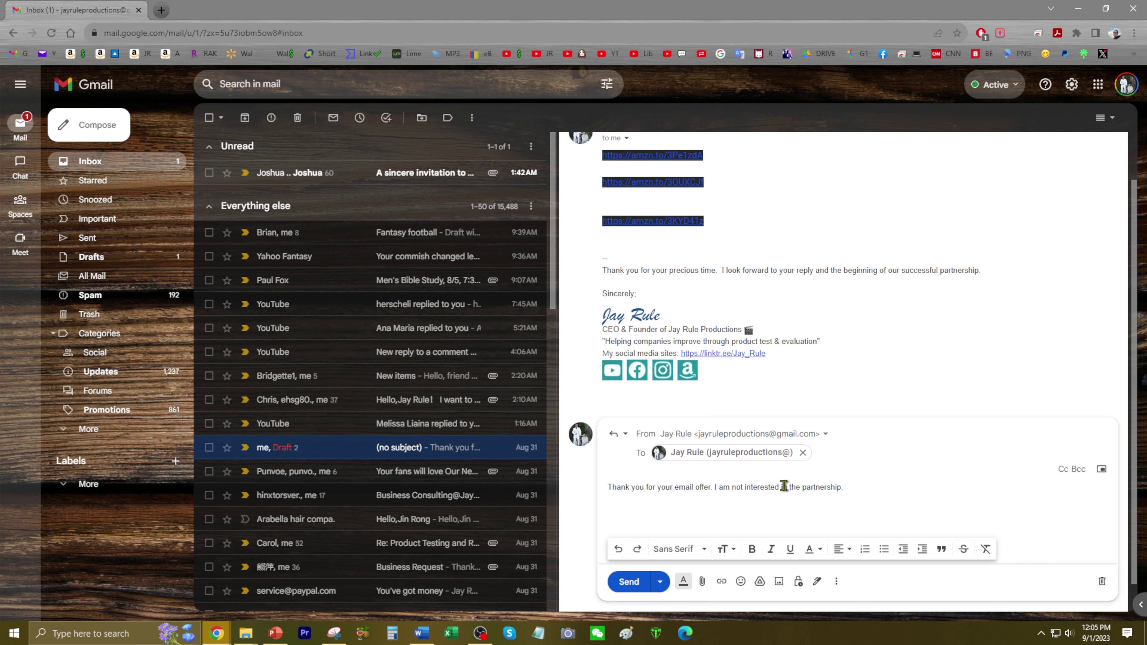
triple_click(784, 486)
key(Delete)
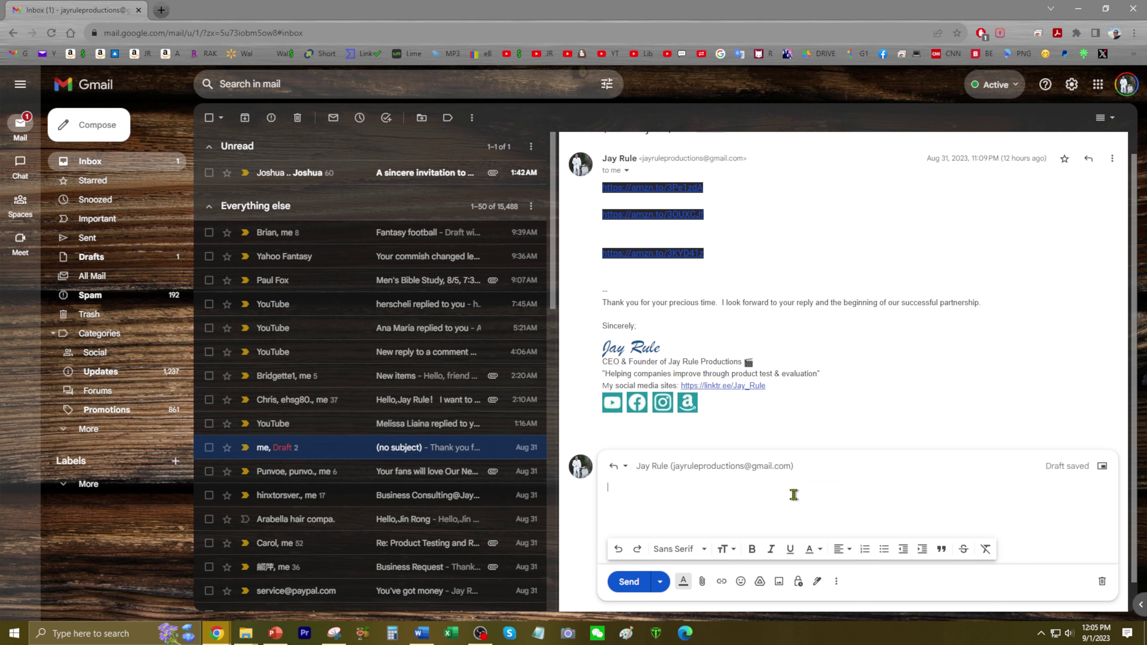
Start a reply to the Yahoo Fantasy league settings email and insert the saved "Thank you companies not interested" template
click(397, 258)
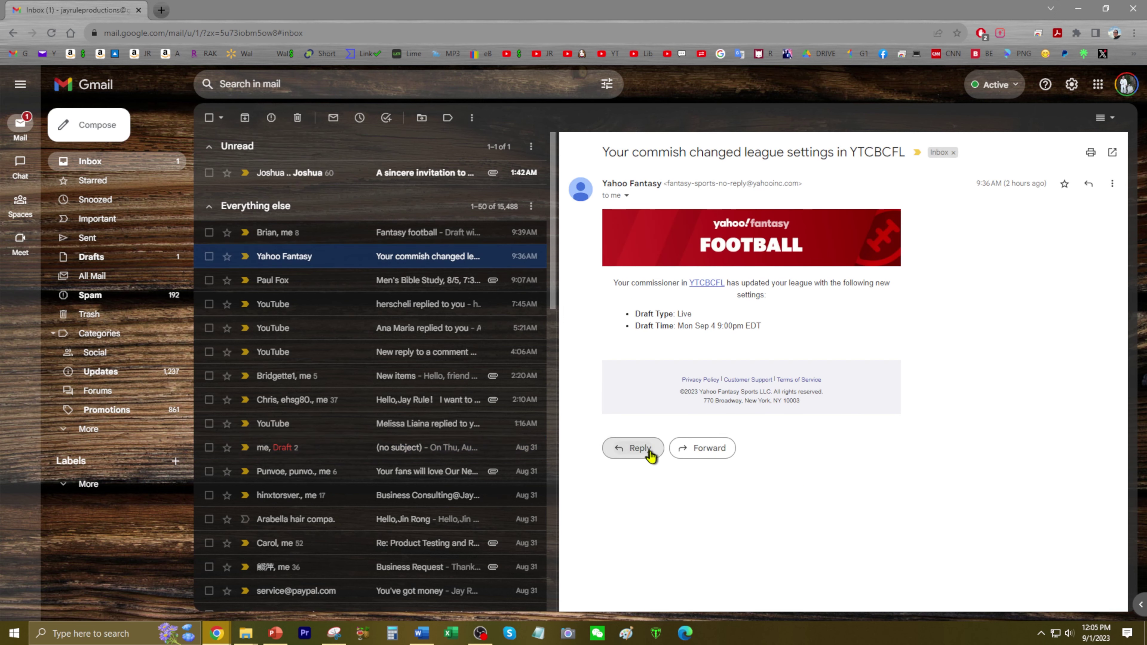
click(639, 449)
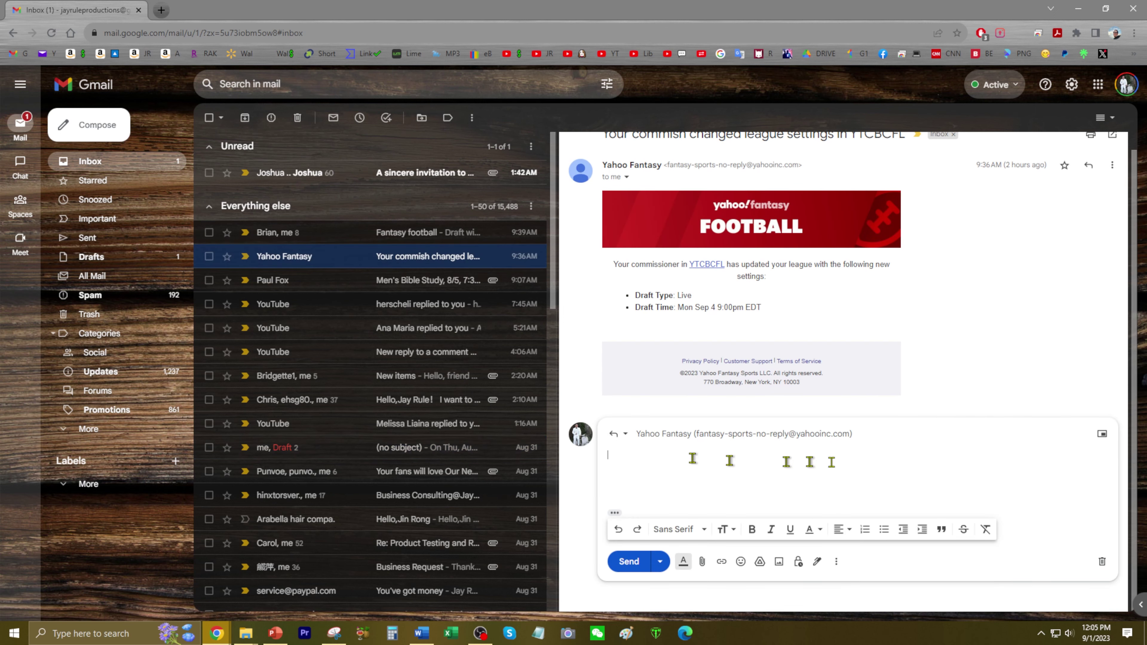
click(836, 562)
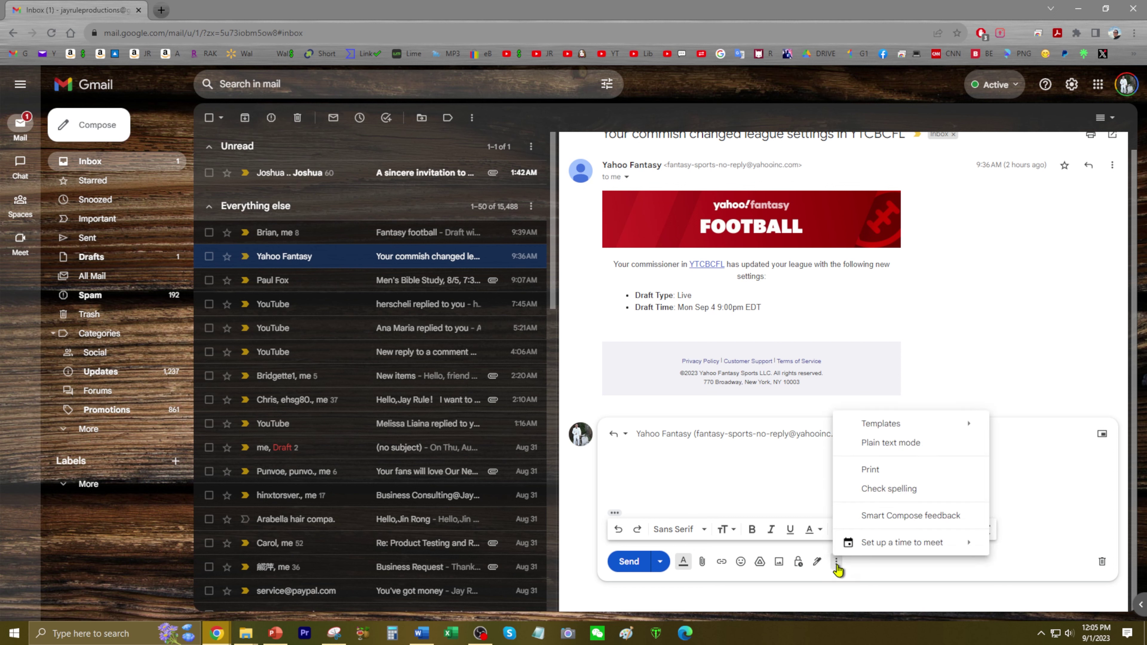
mouse_move(903, 424)
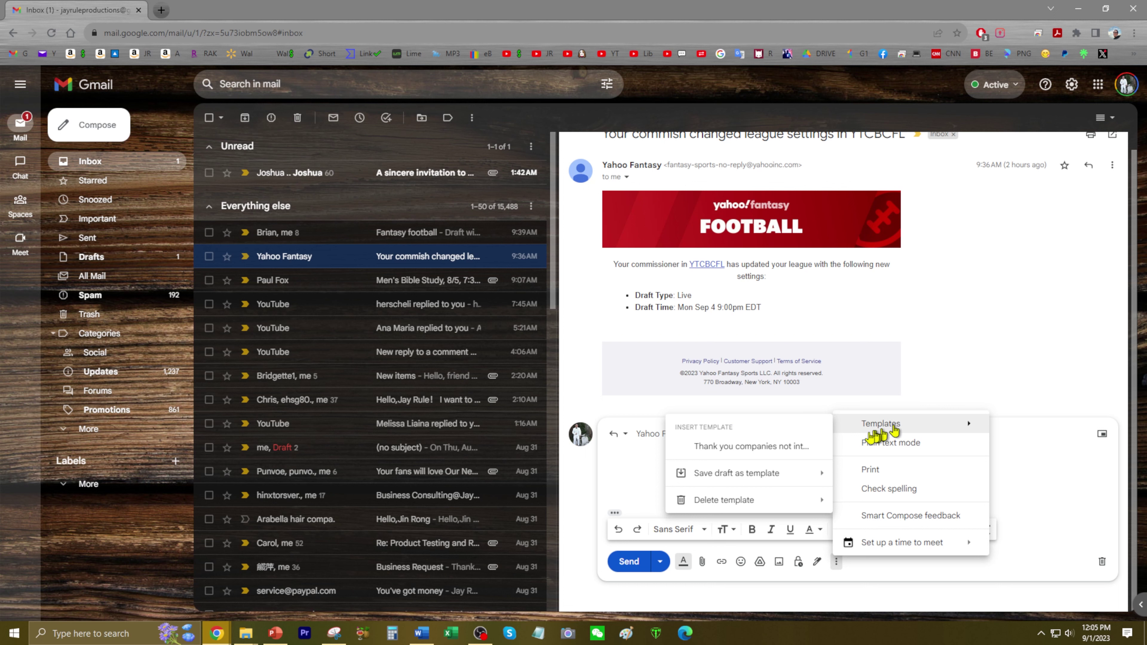
click(799, 453)
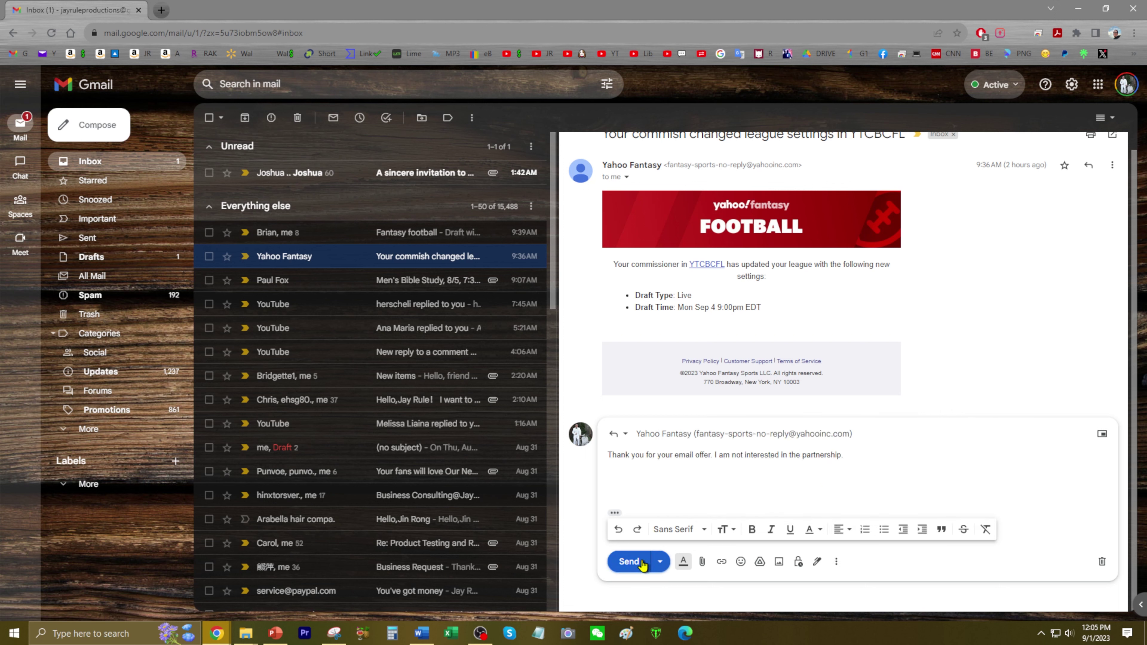
Send the templated reply to the Yahoo Fantasy league settings email
click(629, 562)
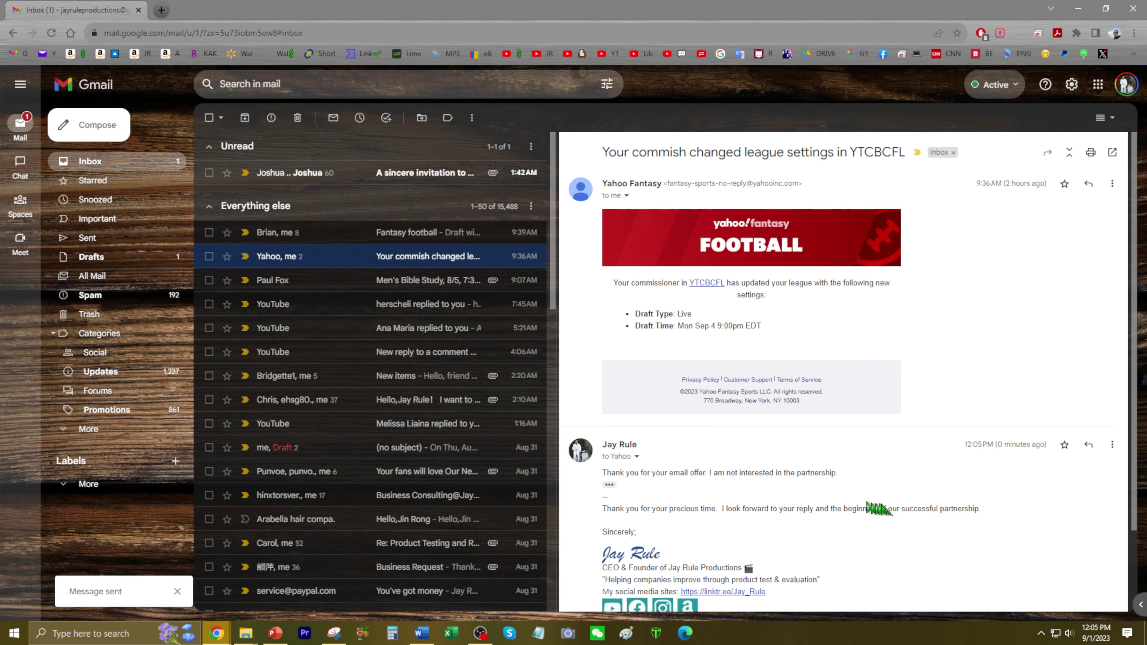
Enable custom keyboard shortcuts in the advanced settings and save the changes
click(1073, 85)
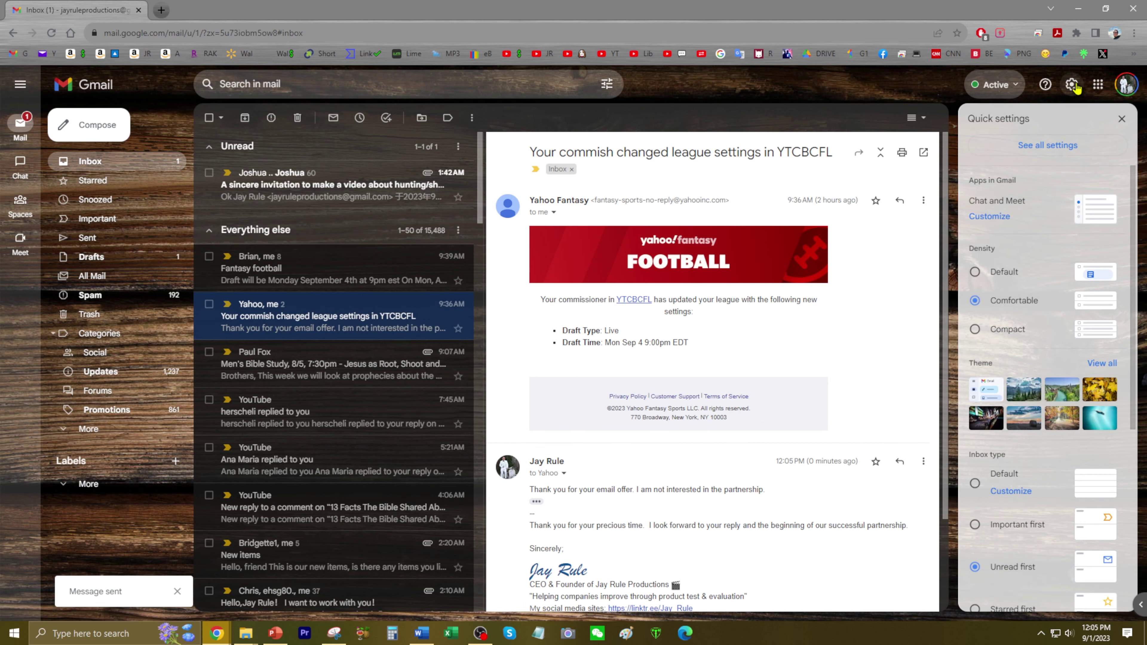
click(1061, 147)
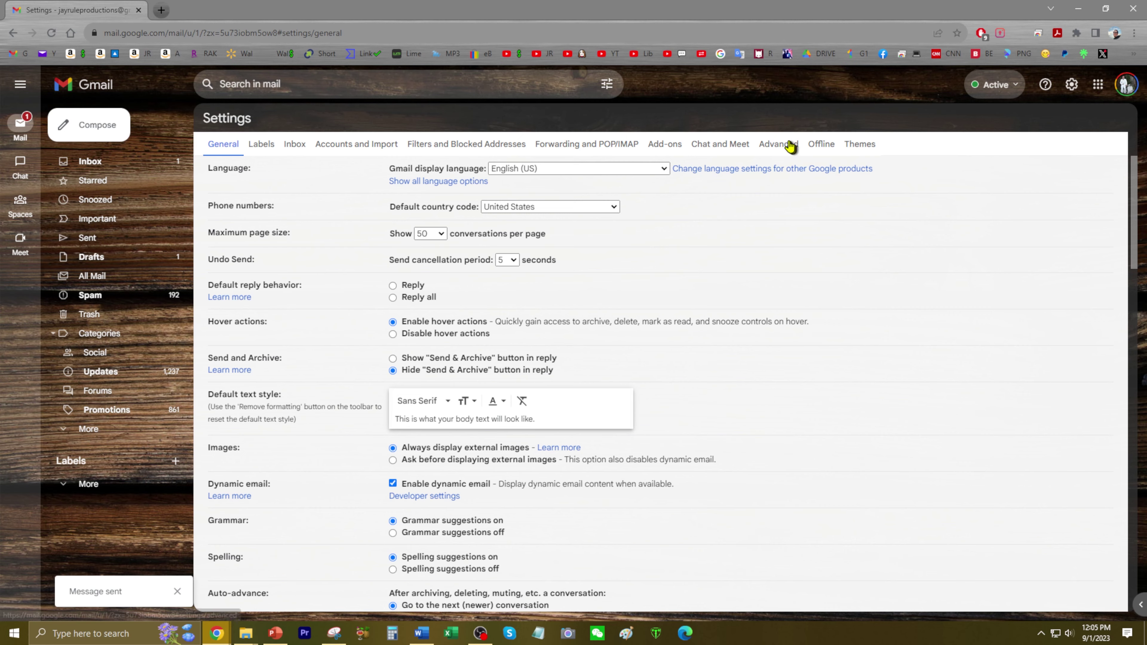
click(791, 146)
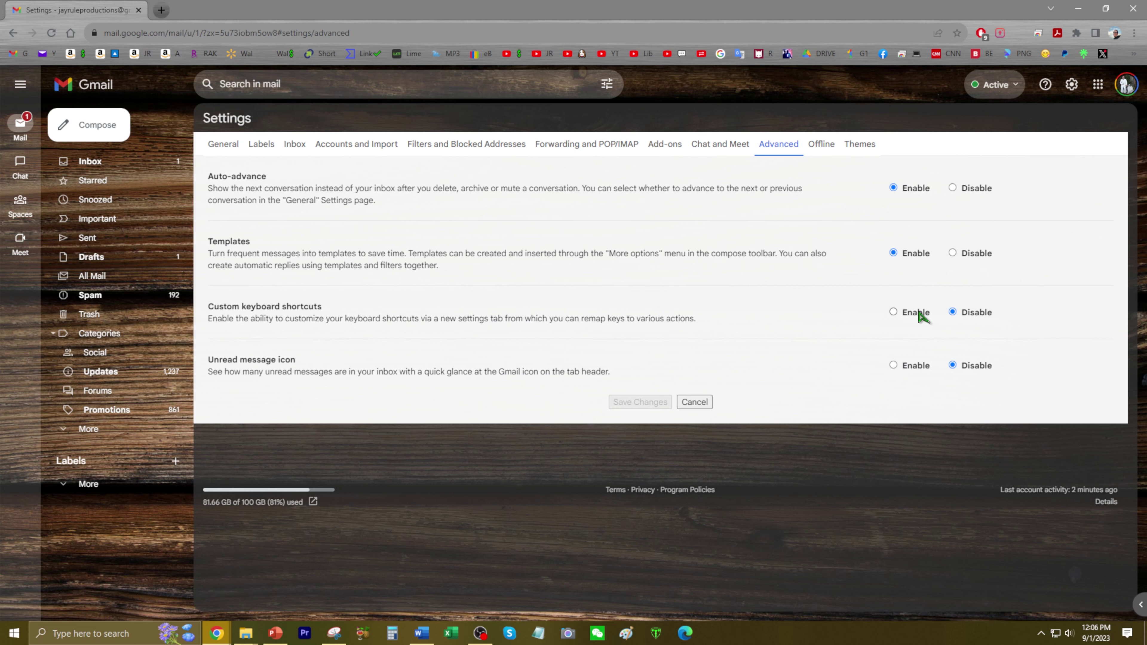
click(893, 312)
click(654, 405)
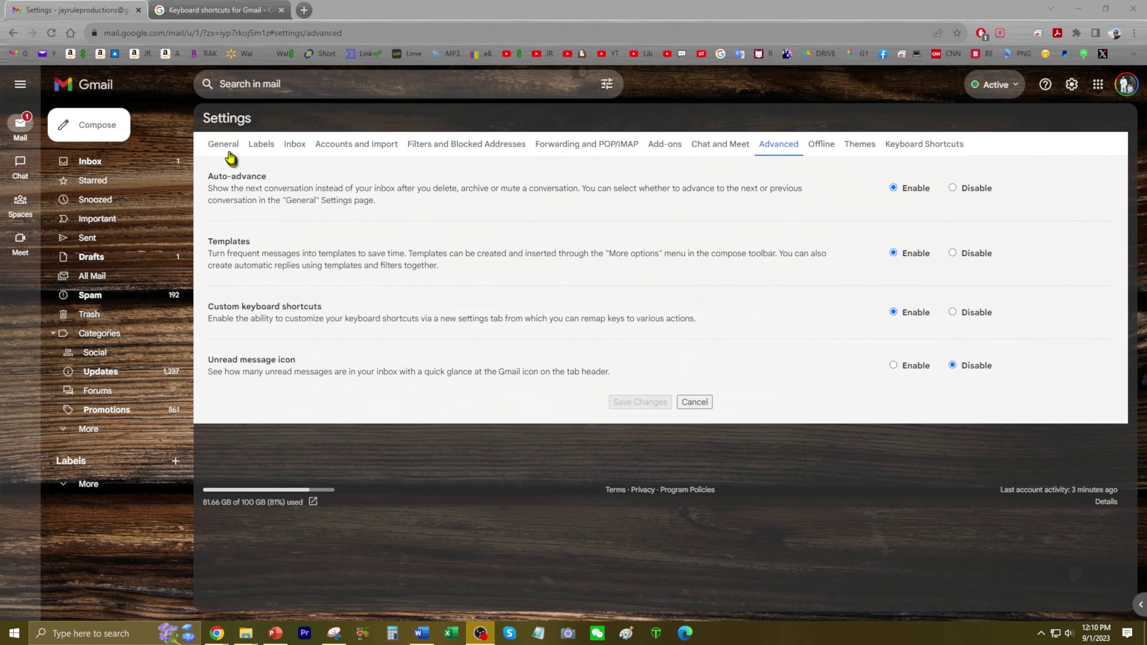
Turn keyboard shortcuts on in the general settings and save the changes
click(225, 145)
scroll(449, 419, down, 1)
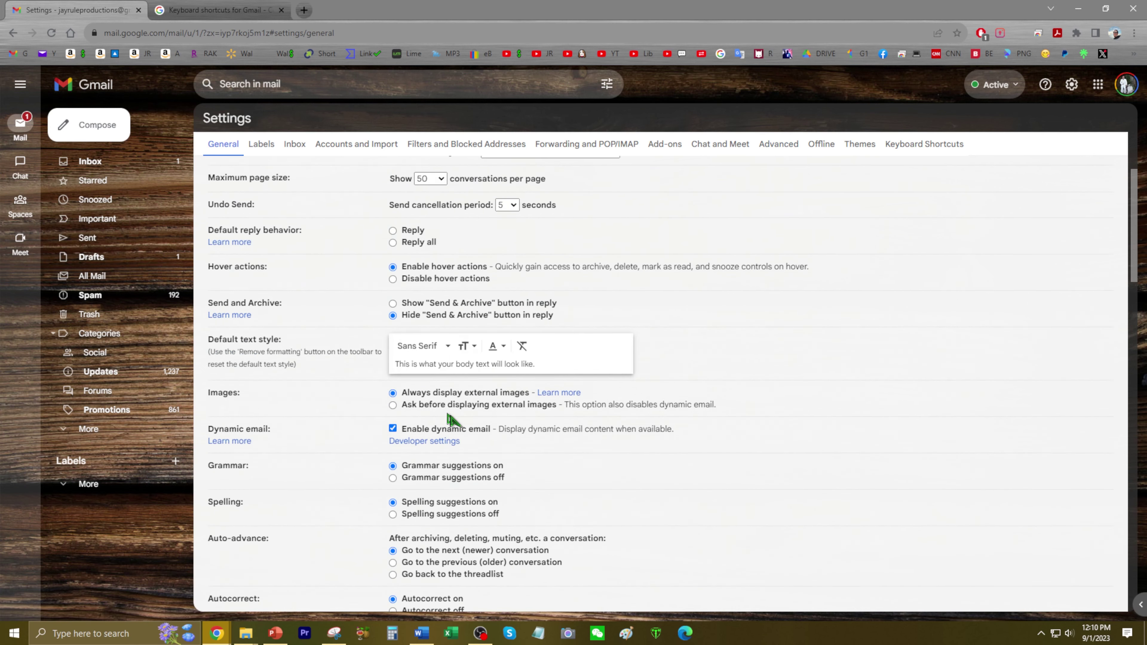
scroll(448, 419, down, 10)
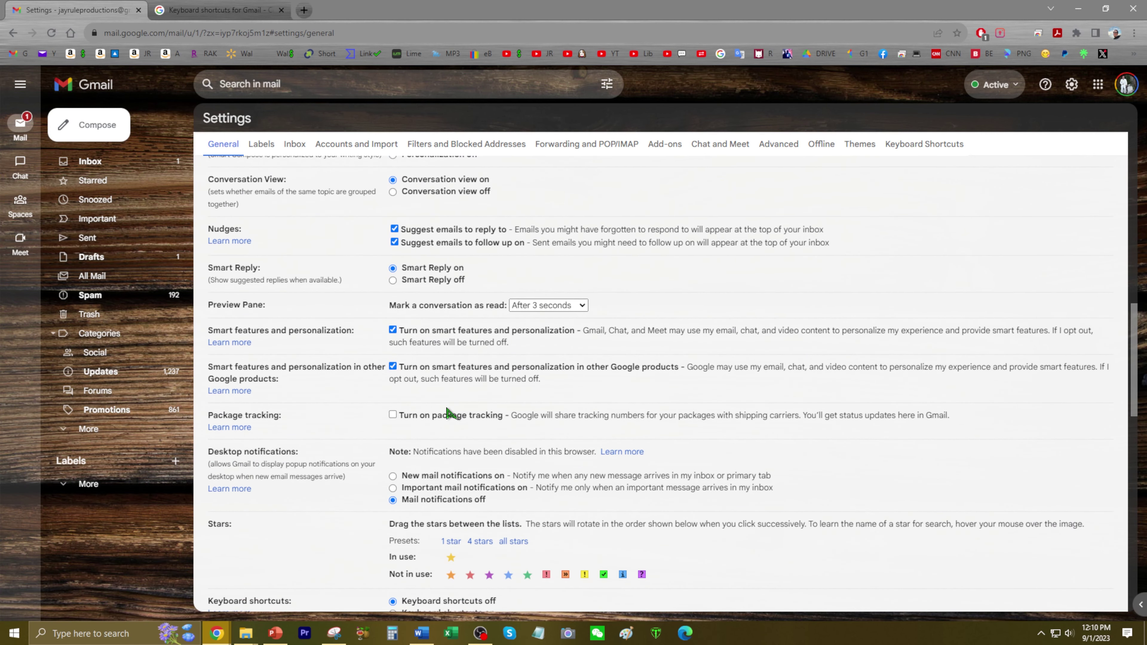
scroll(435, 402, down, 4)
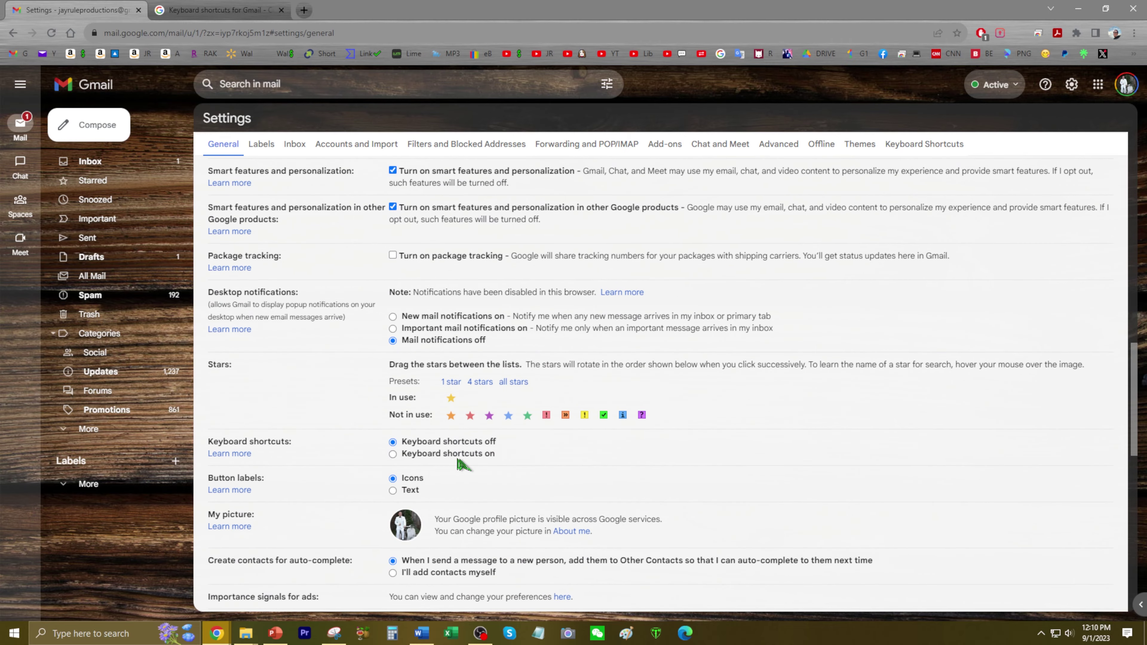
click(392, 454)
scroll(671, 442, down, 5)
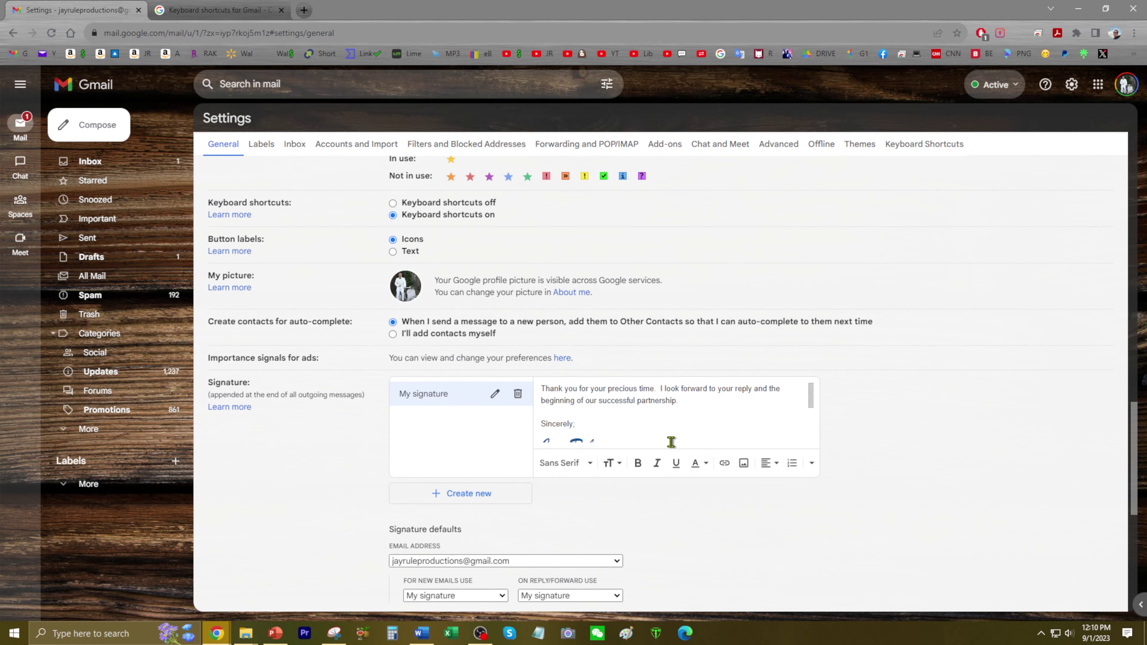
scroll(671, 442, down, 8)
click(629, 579)
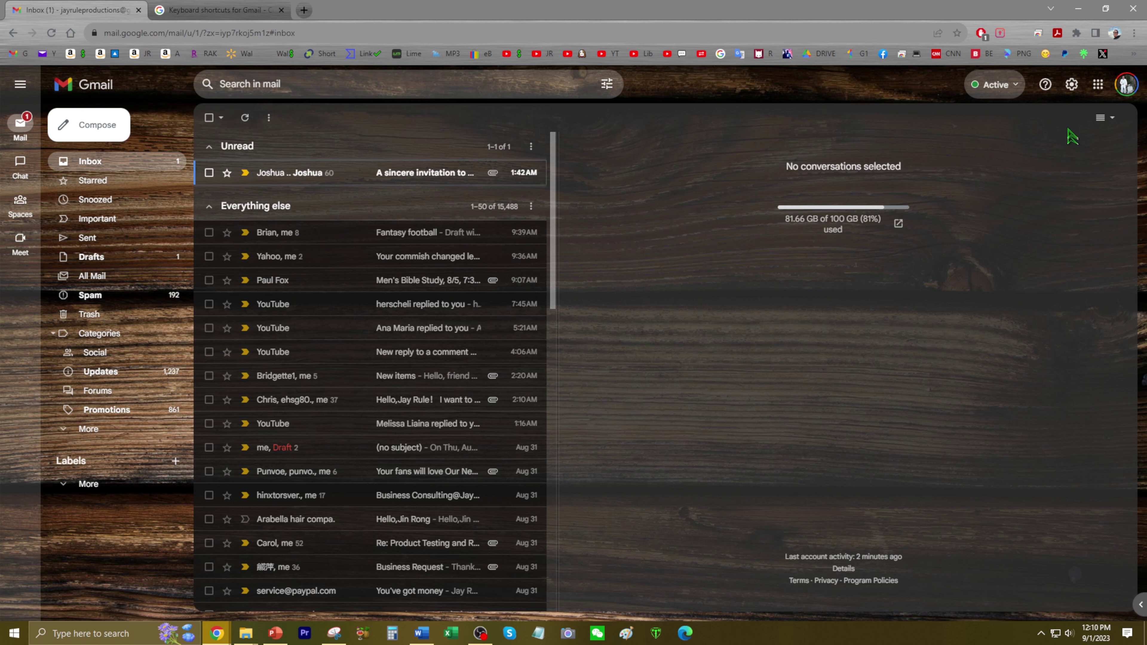
Examine the current keyboard shortcut mappings in the settings, from composing through conversation actions
click(1073, 85)
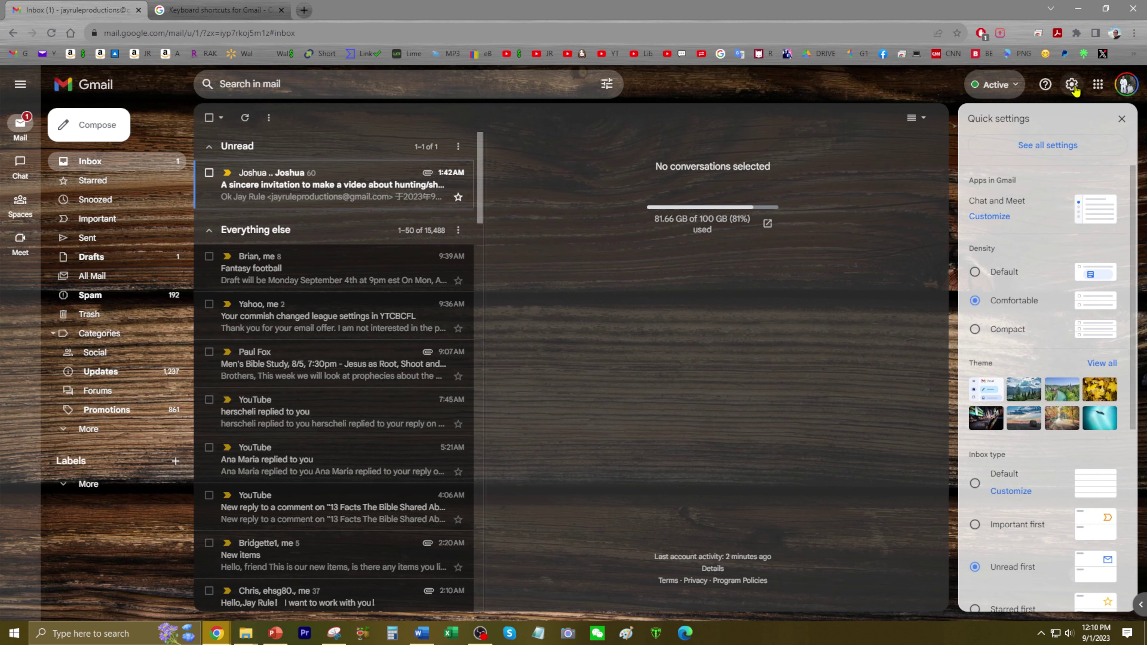
click(1048, 153)
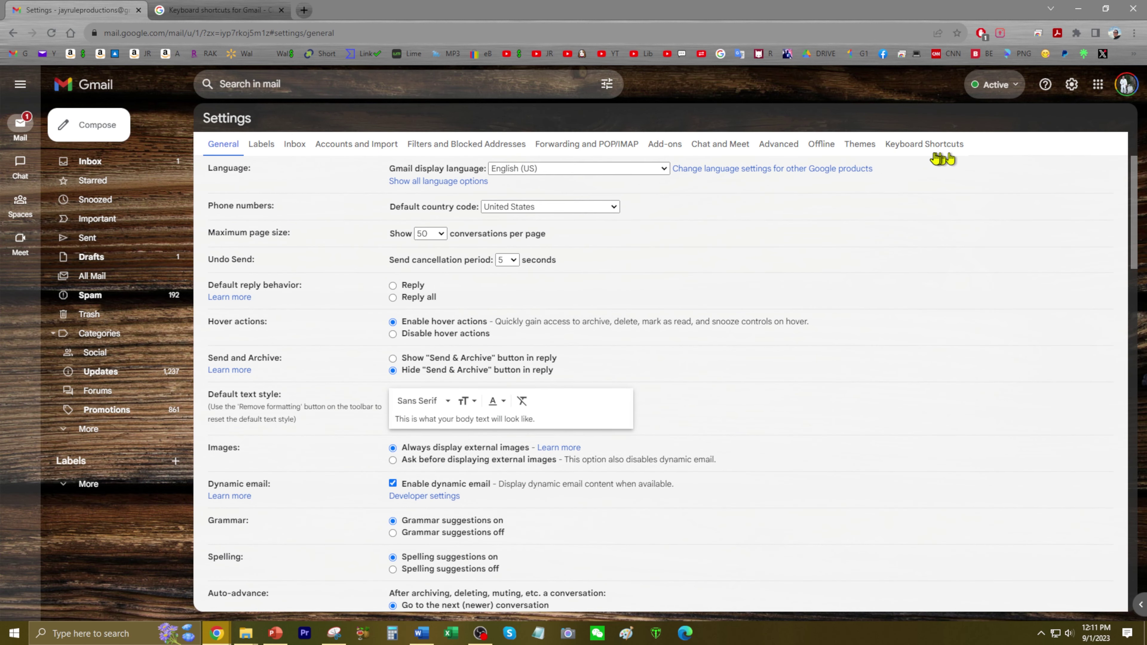
click(930, 151)
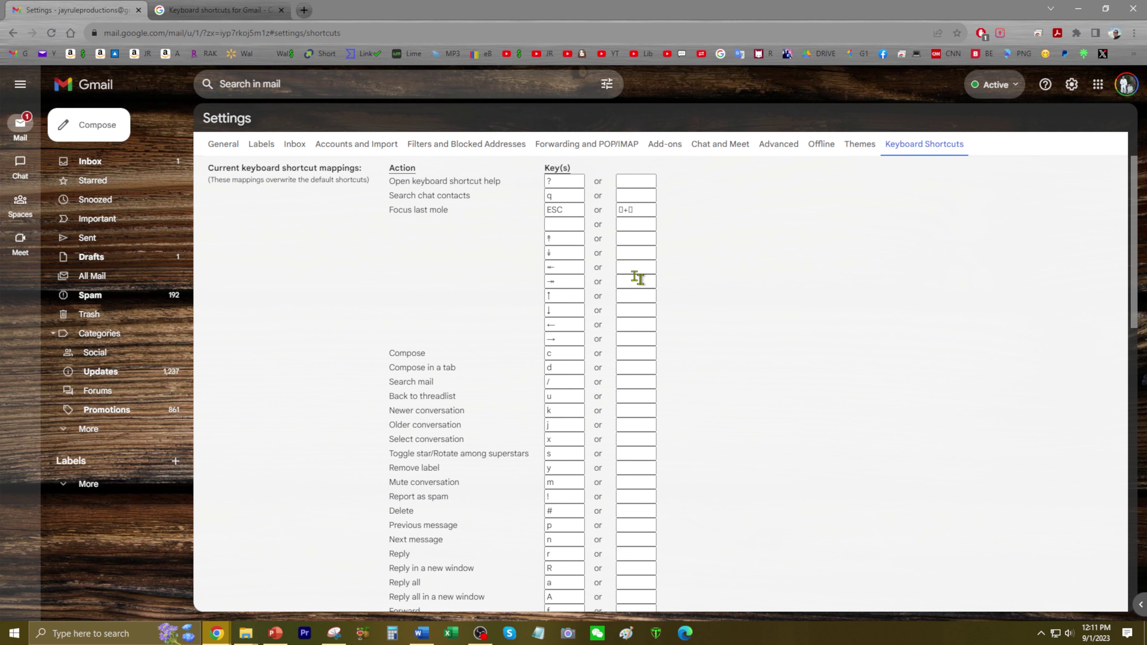
scroll(510, 371, down, 1)
scroll(510, 371, down, 9)
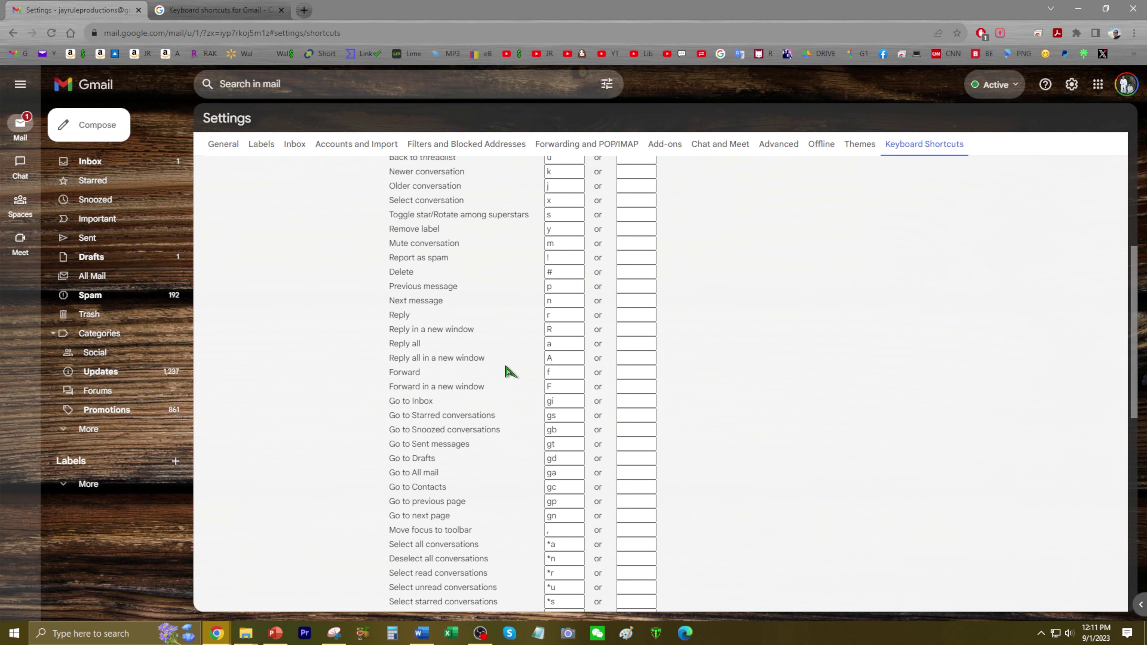
scroll(516, 373, down, 8)
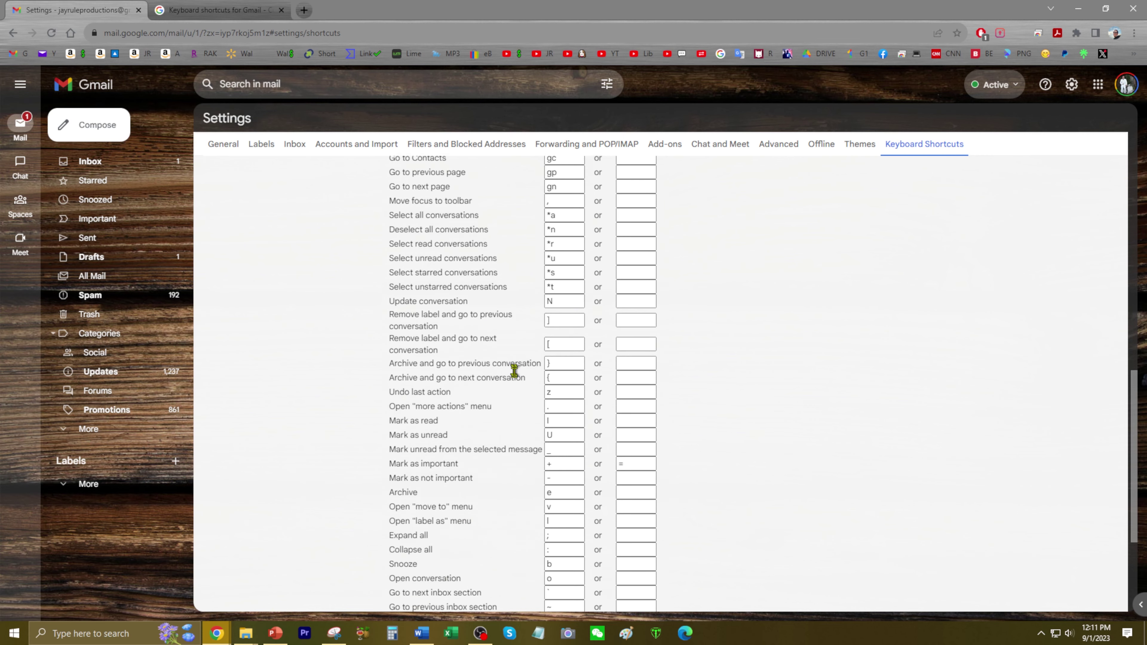
scroll(520, 379, up, 13)
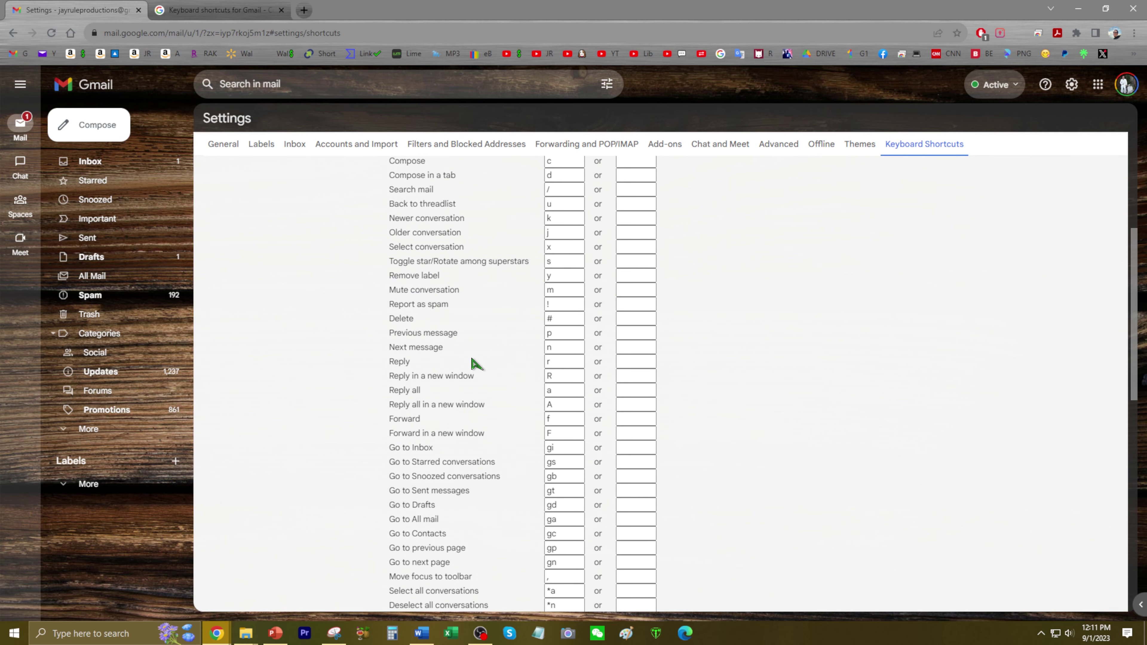
scroll(474, 361, down, 8)
scroll(476, 365, up, 11)
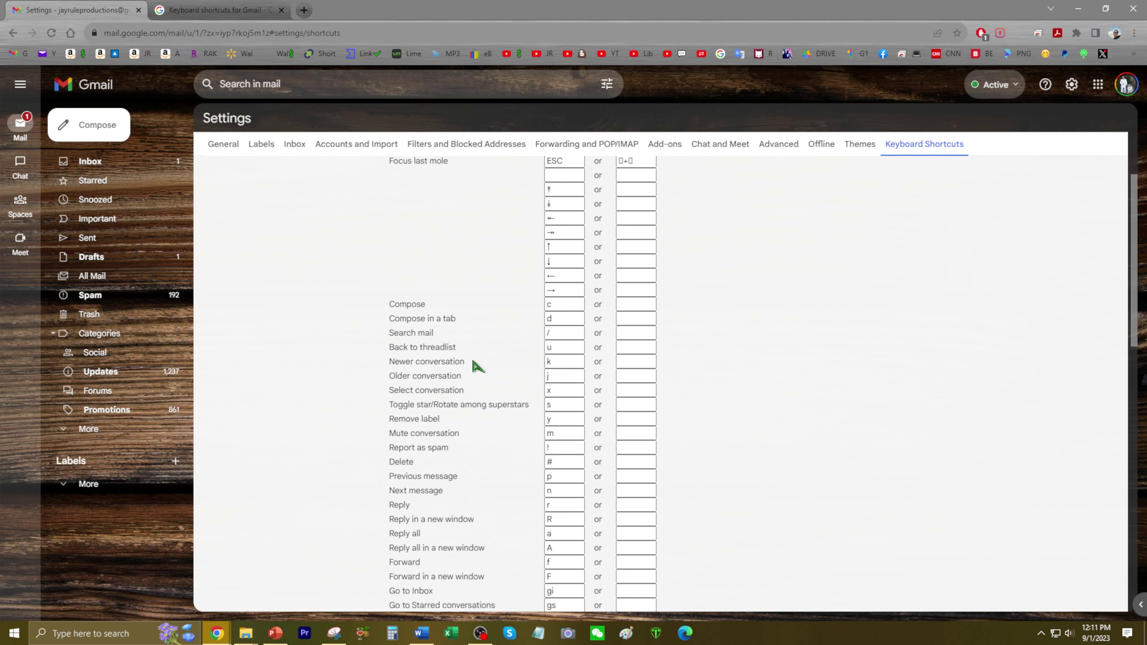
scroll(476, 365, up, 2)
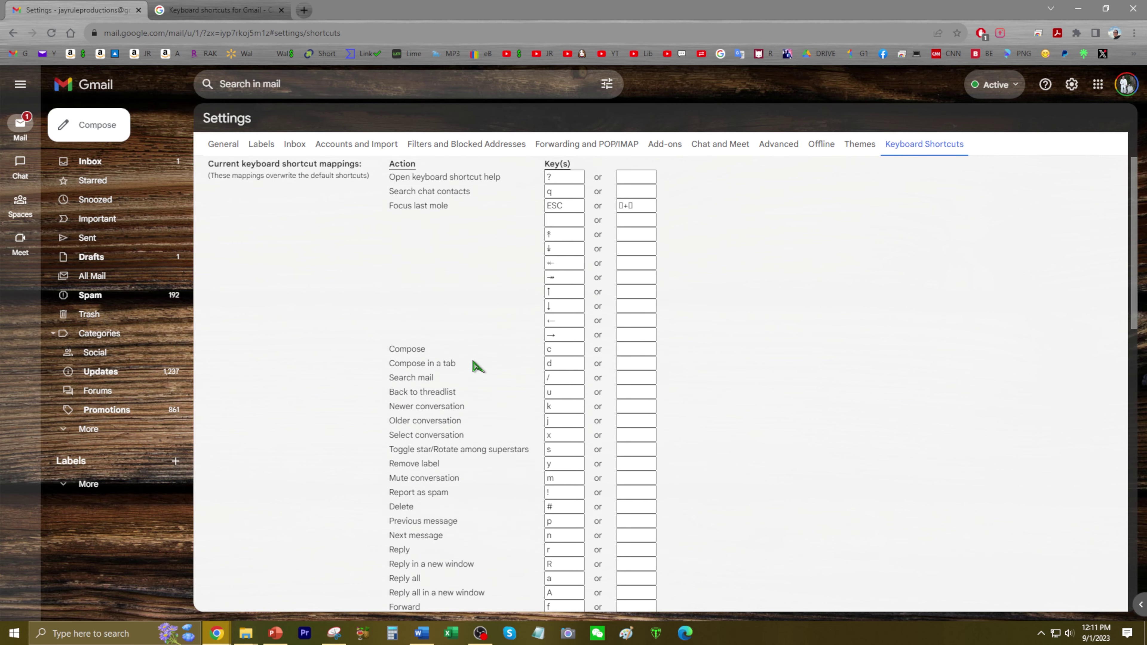
Examine the Gmail Help page on keyboard shortcuts, covering the Compose & chat, Formatting text and Actions sections
click(183, 7)
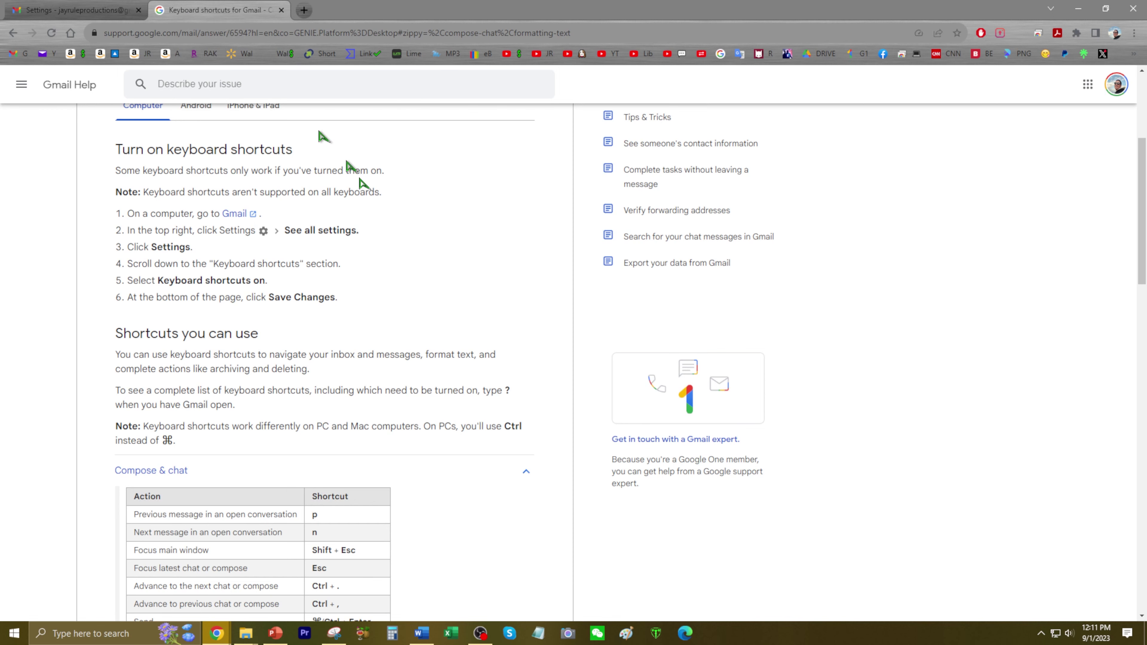
scroll(361, 203, down, 4)
scroll(381, 241, down, 6)
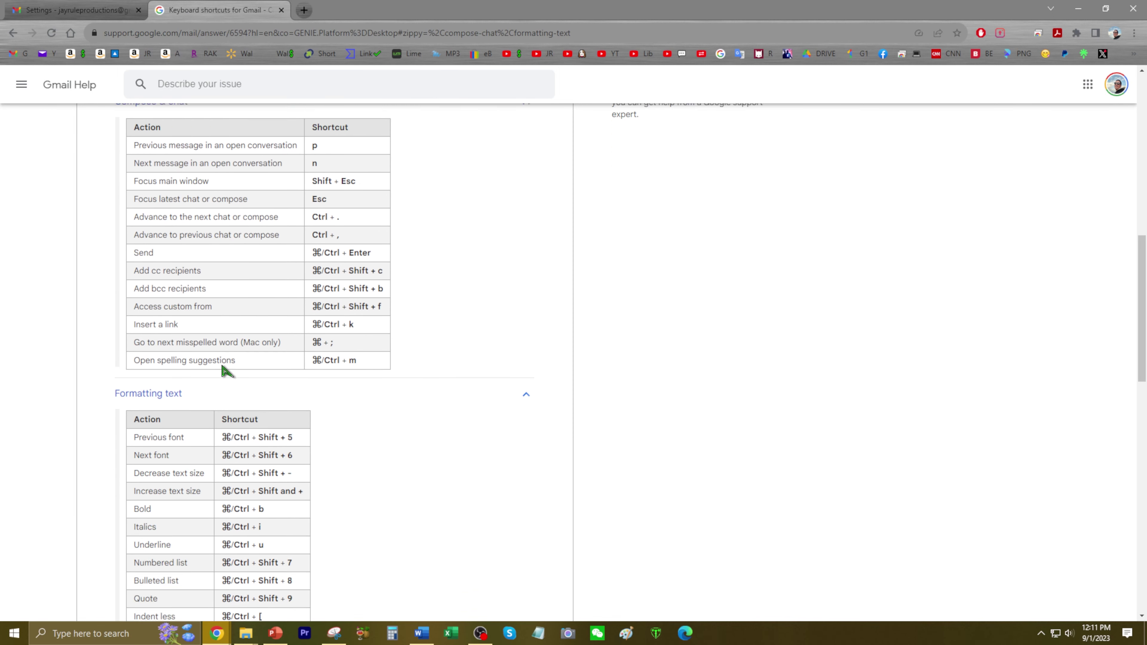
scroll(226, 378, down, 2)
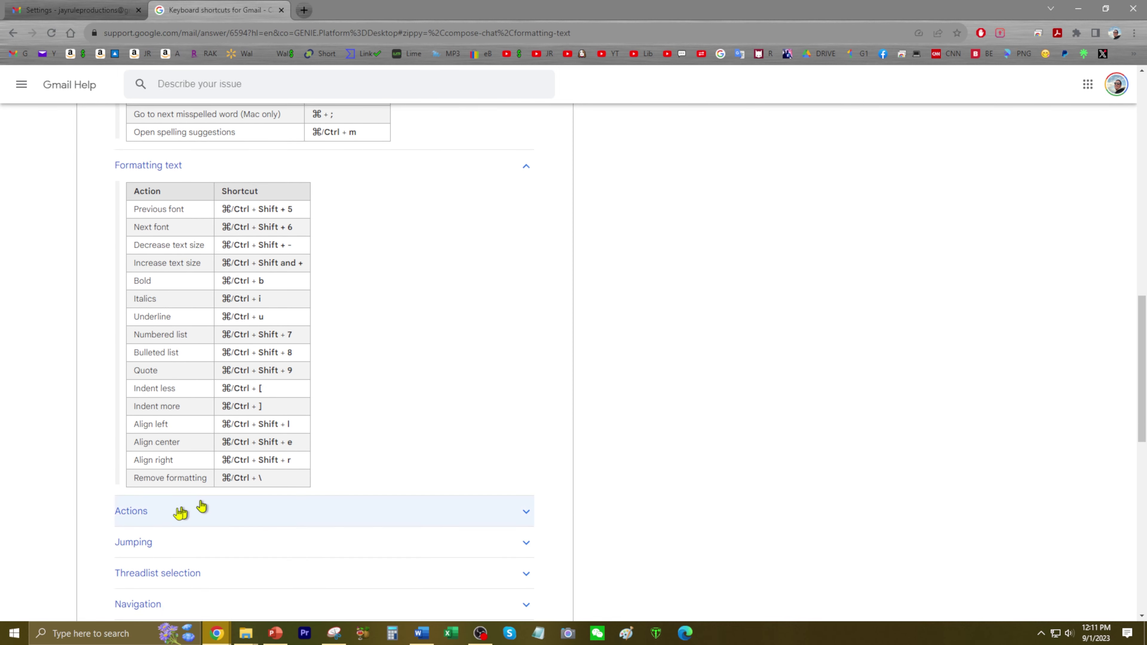
click(150, 523)
scroll(307, 499, down, 3)
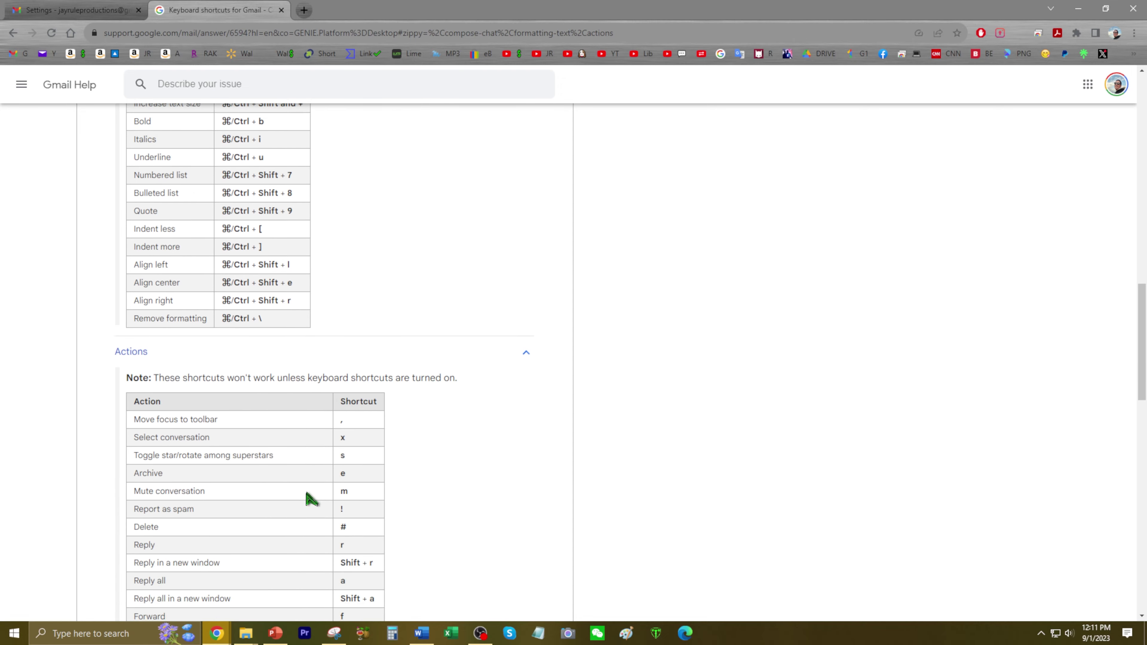
scroll(355, 395, up, 9)
scroll(355, 395, up, 7)
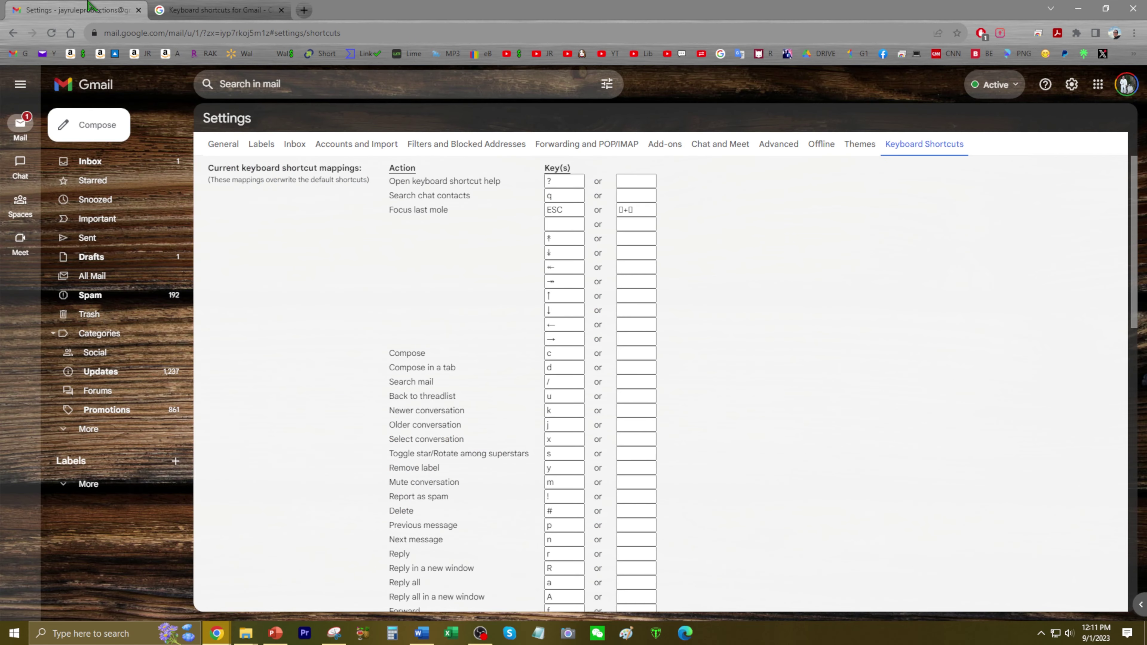
Return to the Gmail inbox and open the "Fantasy football" conversation
click(90, 10)
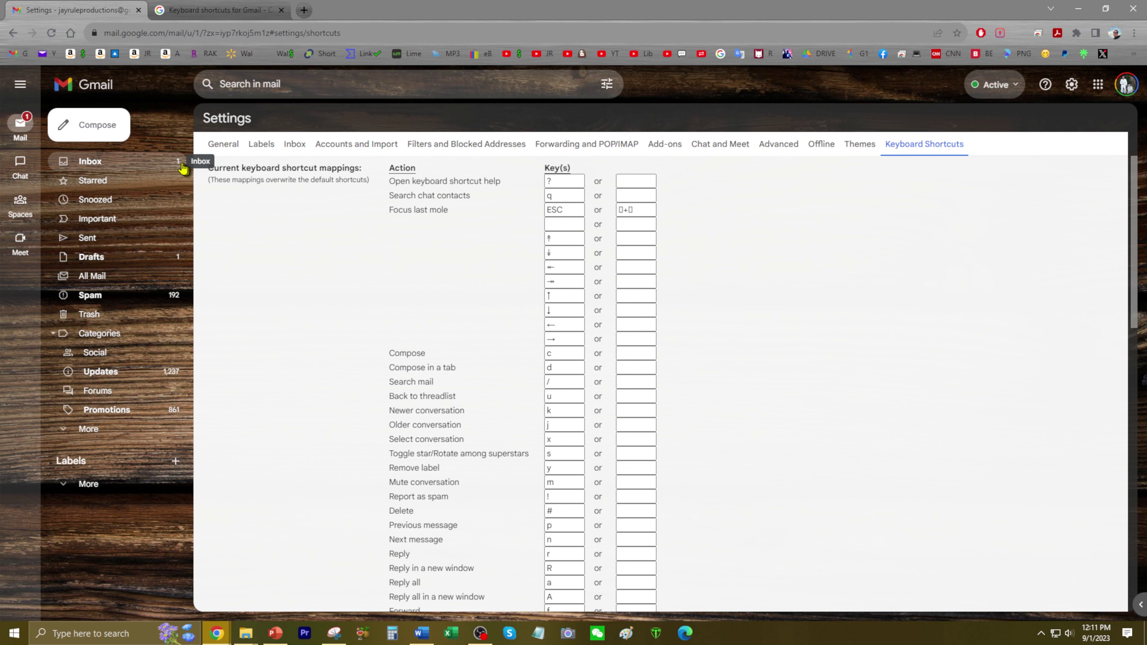
click(166, 163)
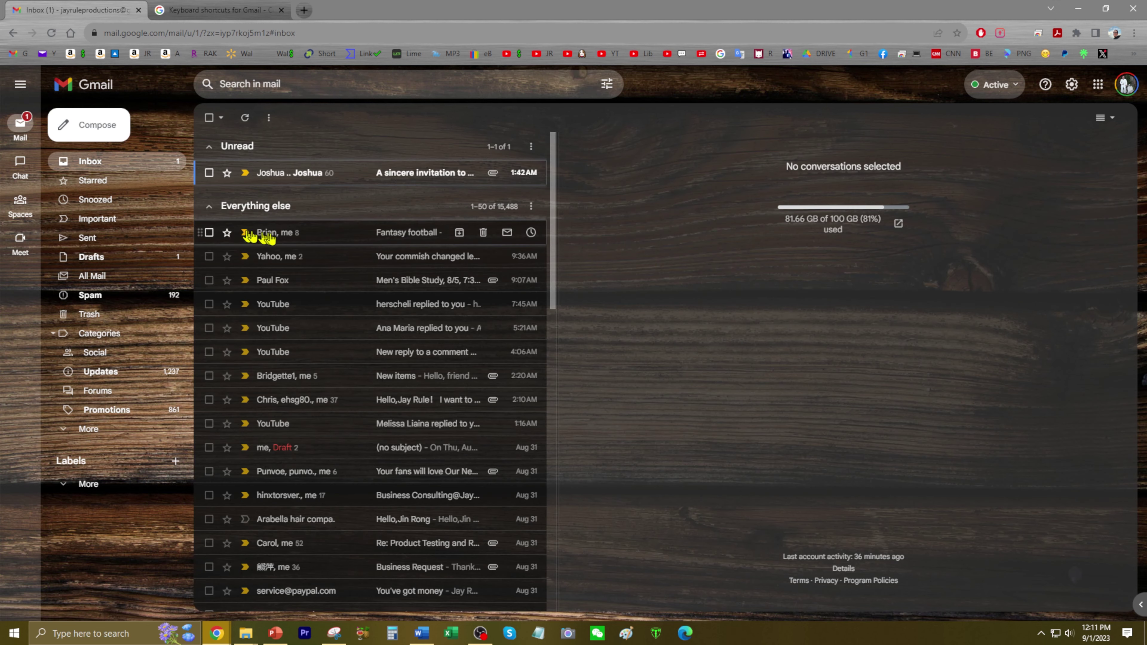
click(238, 230)
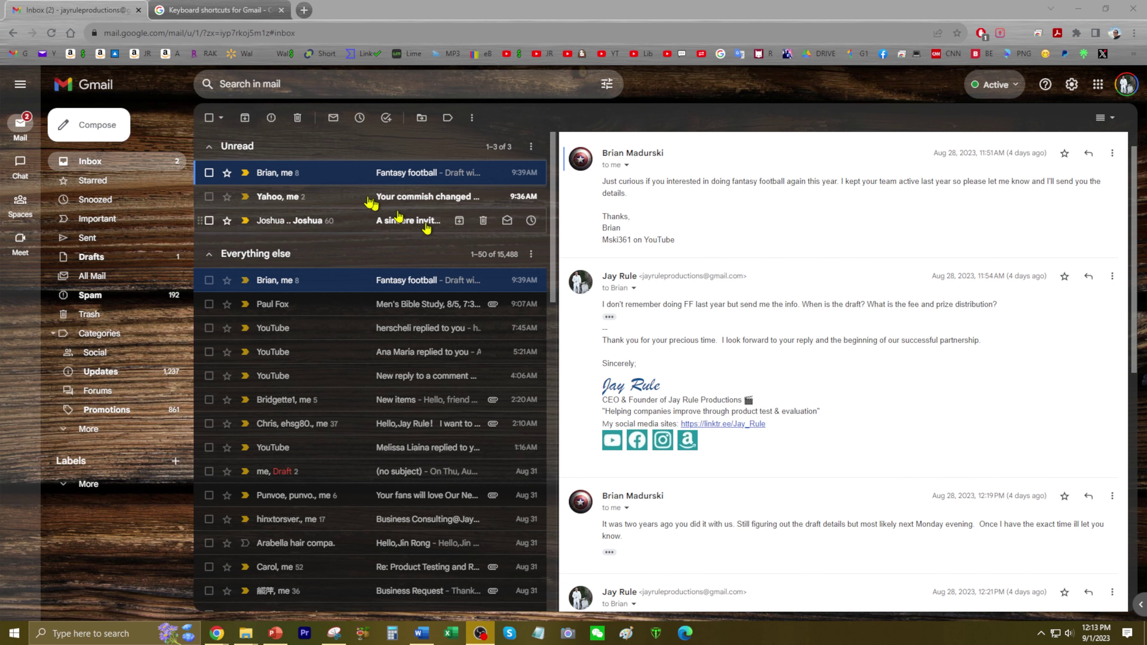
click(329, 174)
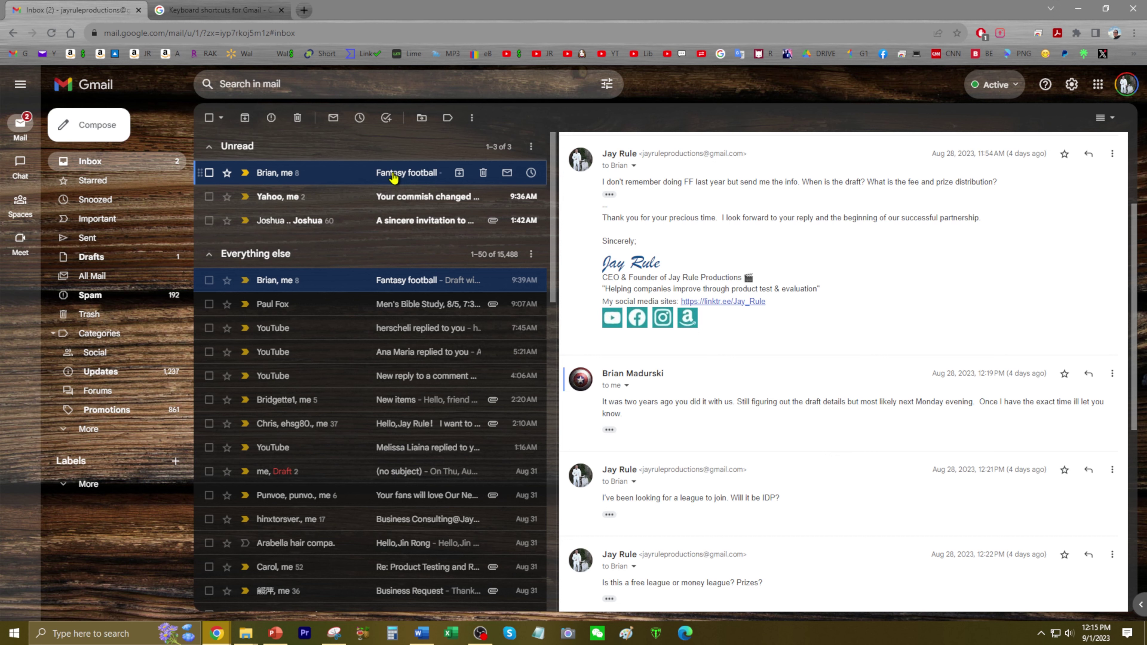
Advance through the Fantasy football messages and start a reply to the 12:23 PM message about prizes, using Gmail's keyboard shortcuts
key(n)
key(n)
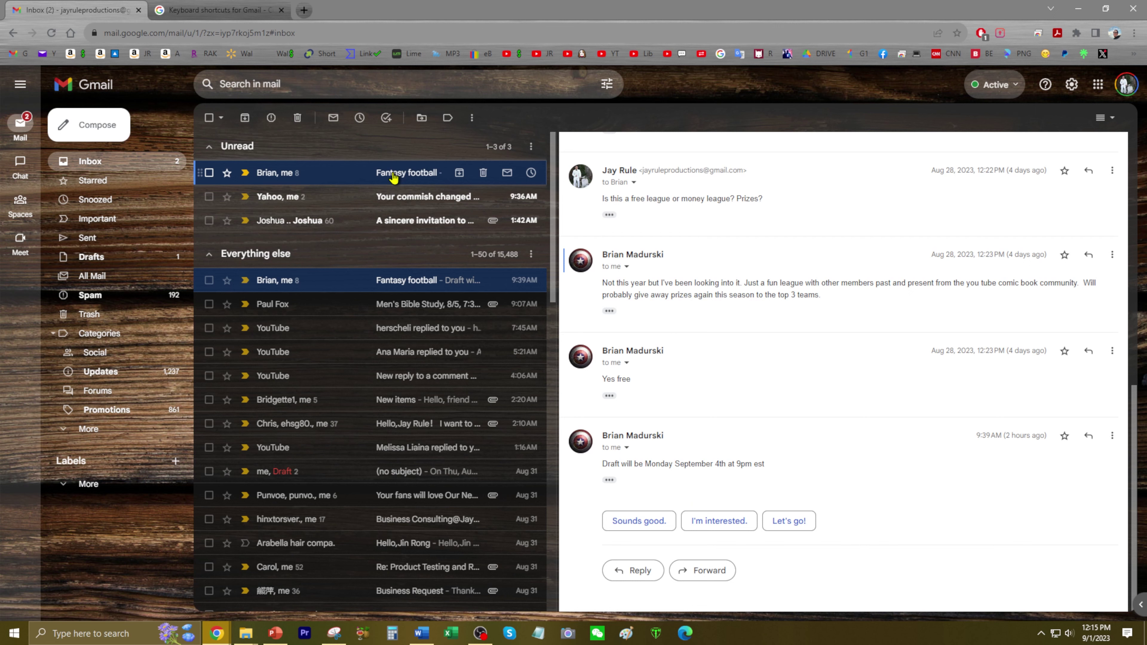
key(r)
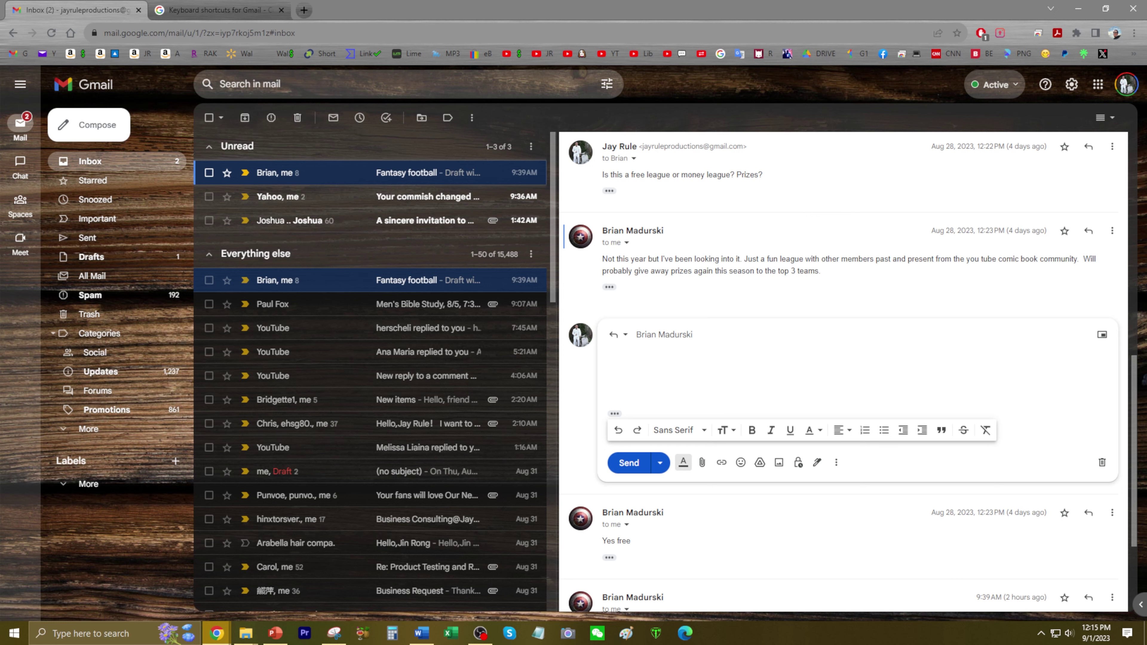
Enable the unread message icon in the advanced settings and save the changes
click(1070, 86)
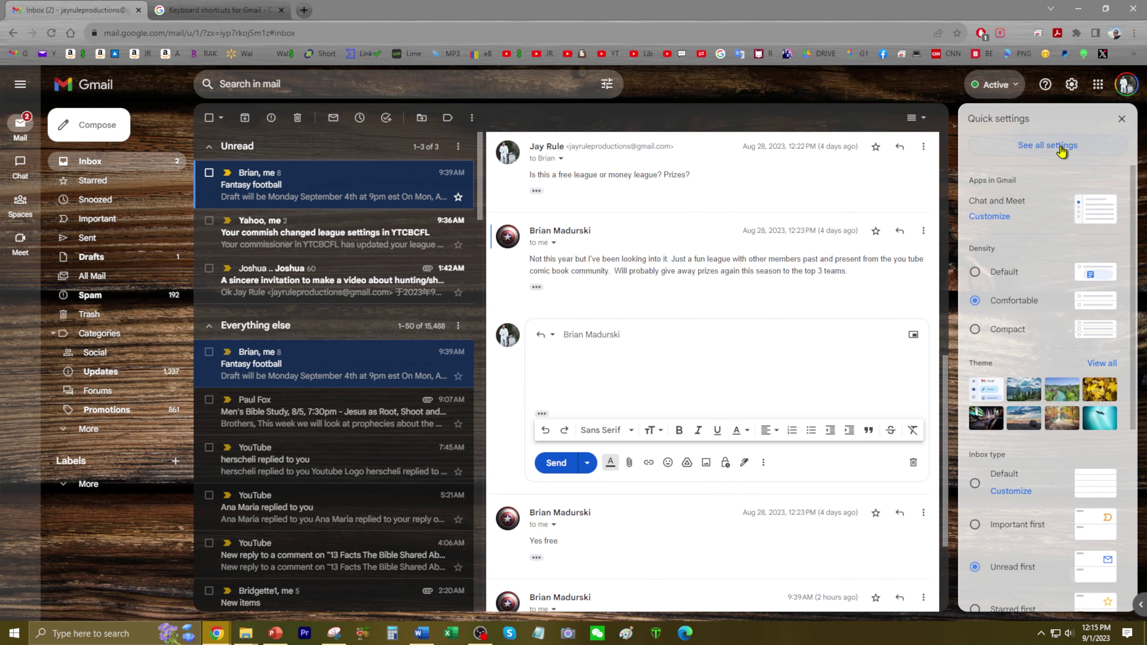
click(1061, 149)
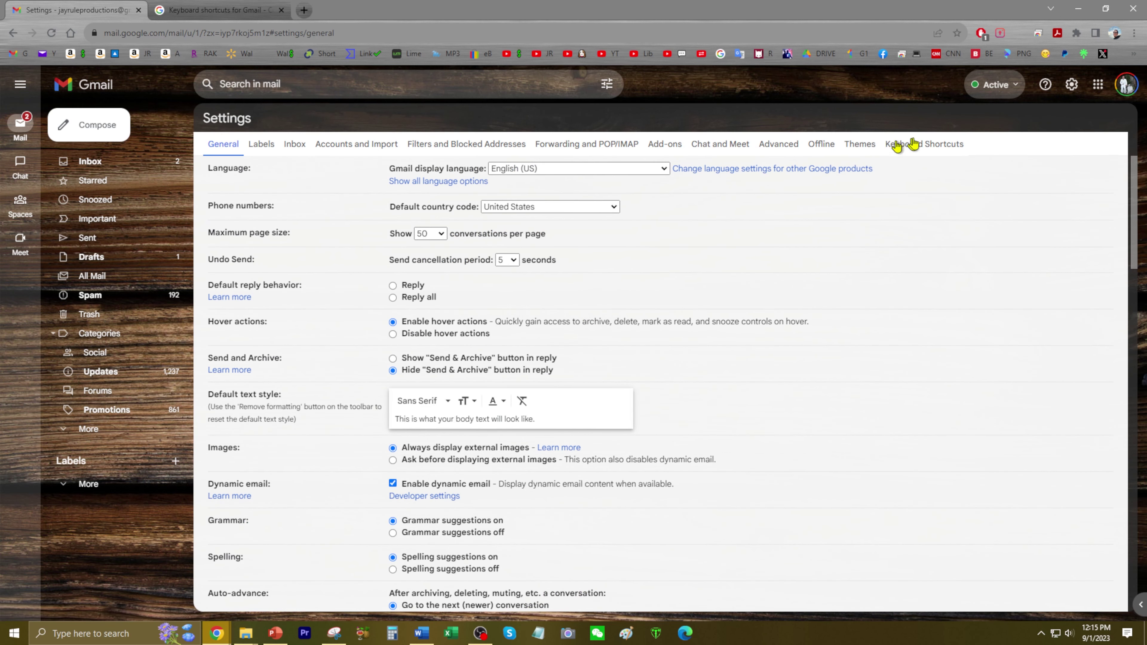
click(779, 154)
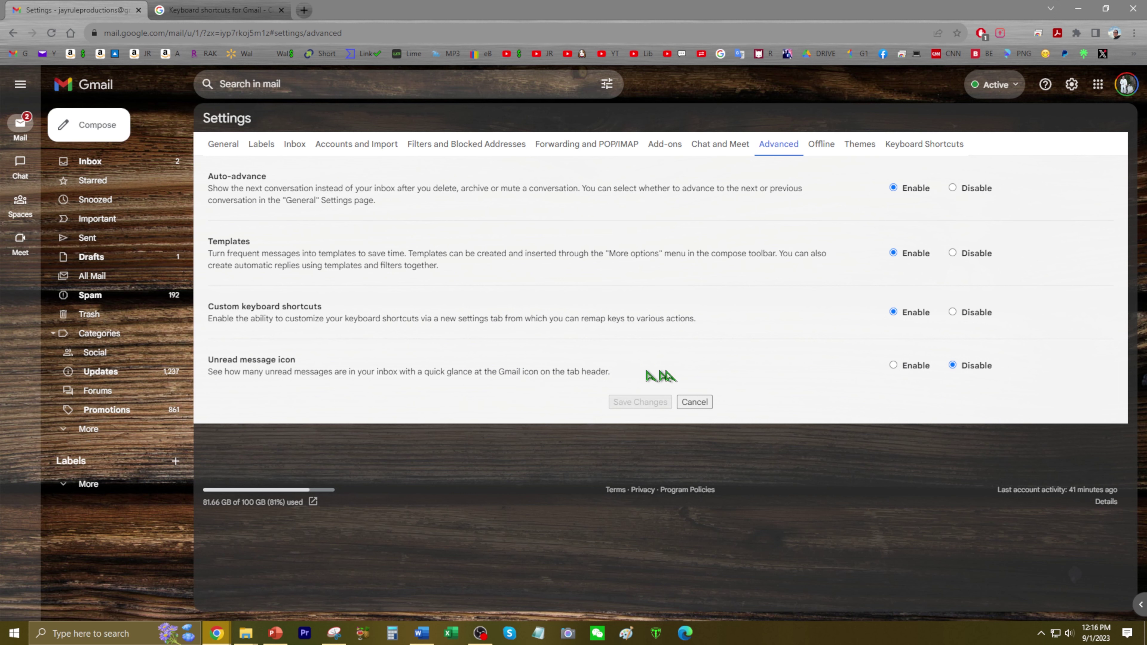
click(893, 365)
click(653, 402)
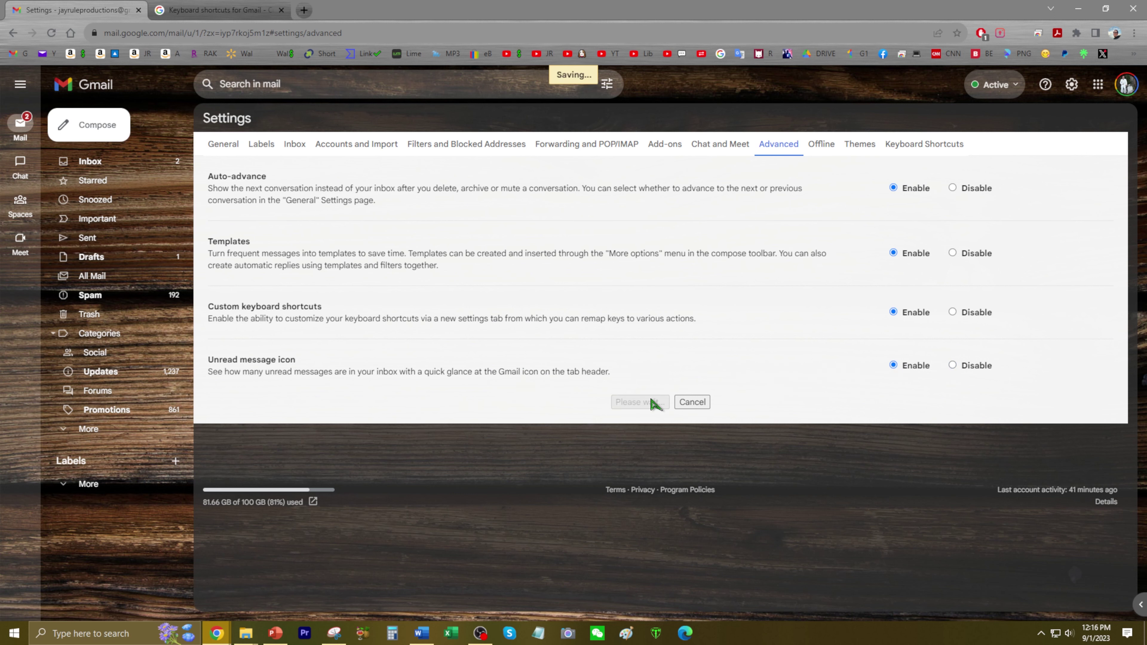